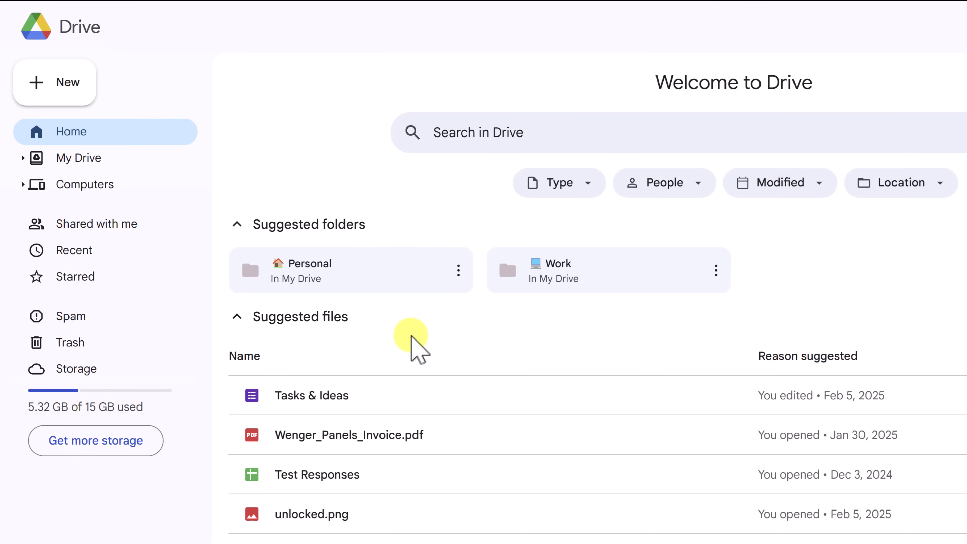
Scroll up and down through the Home page's suggested folders and files
scroll(457, 415, "down", 3)
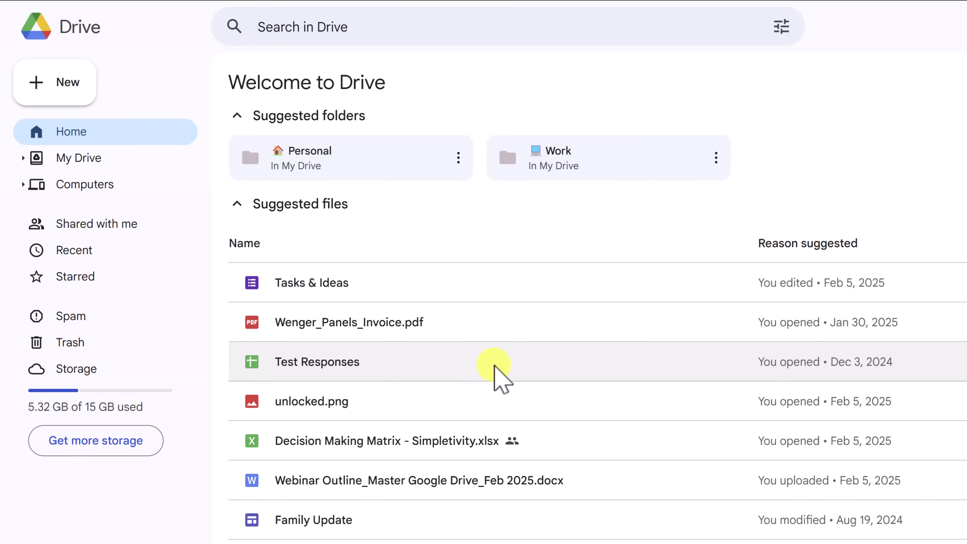
scroll(496, 378, "up", 3)
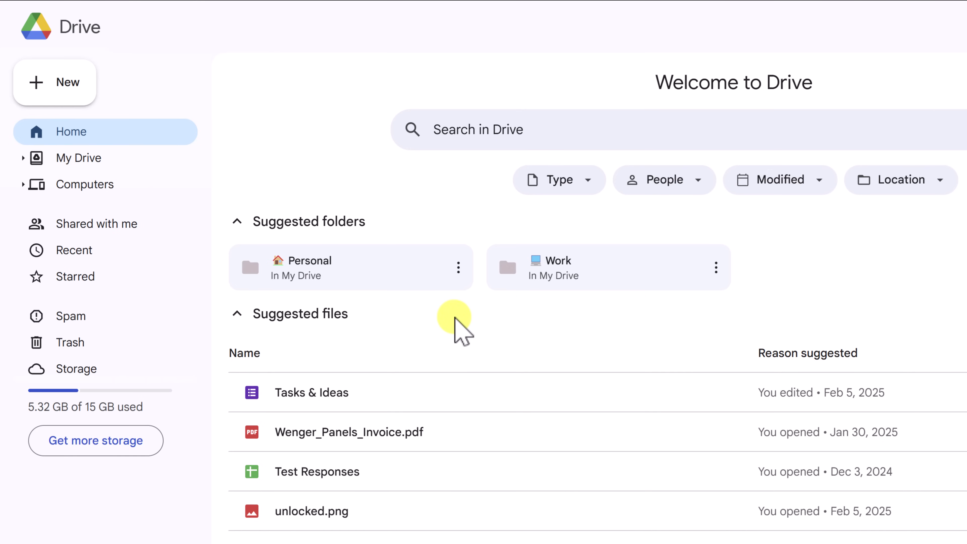
scroll(549, 438, "down", 3)
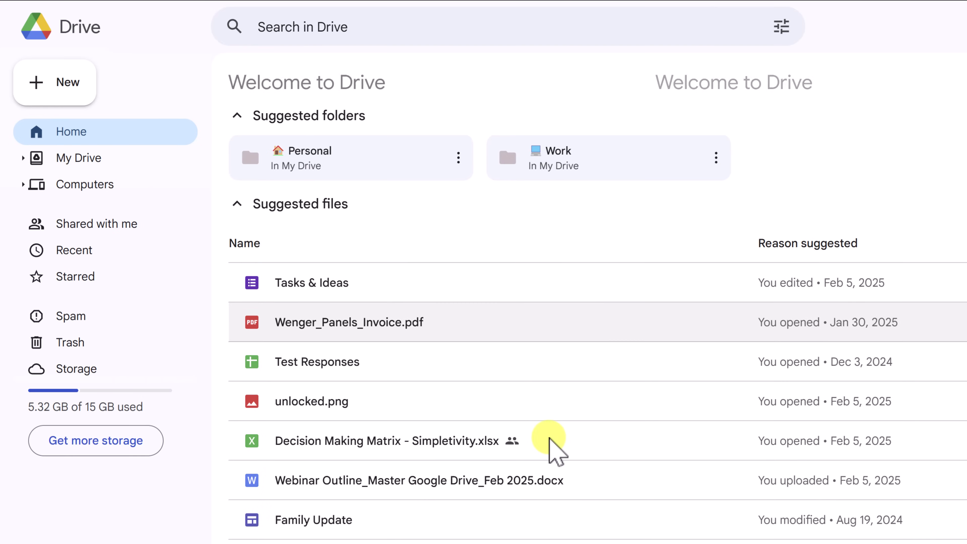
scroll(550, 450, "up", 2)
scroll(572, 428, "down", 2)
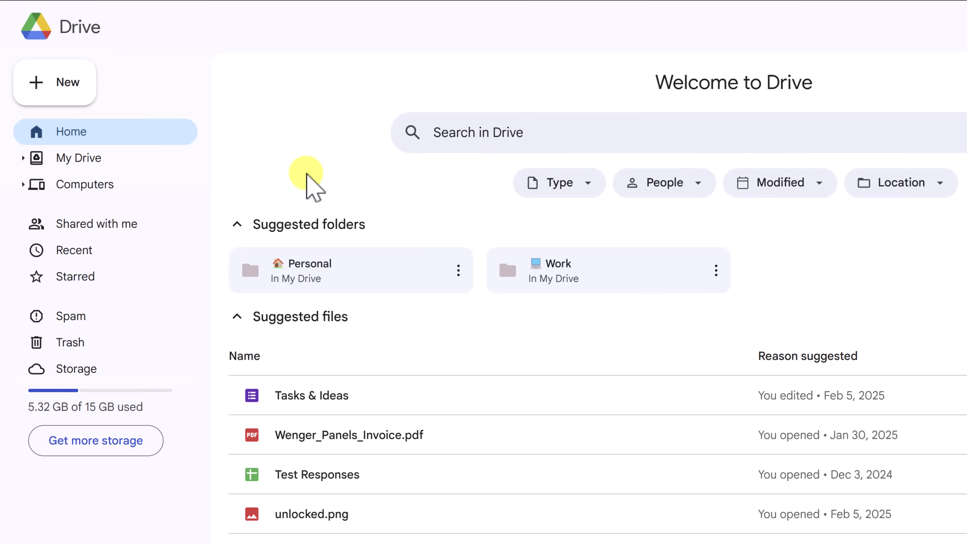
left_click(90, 167)
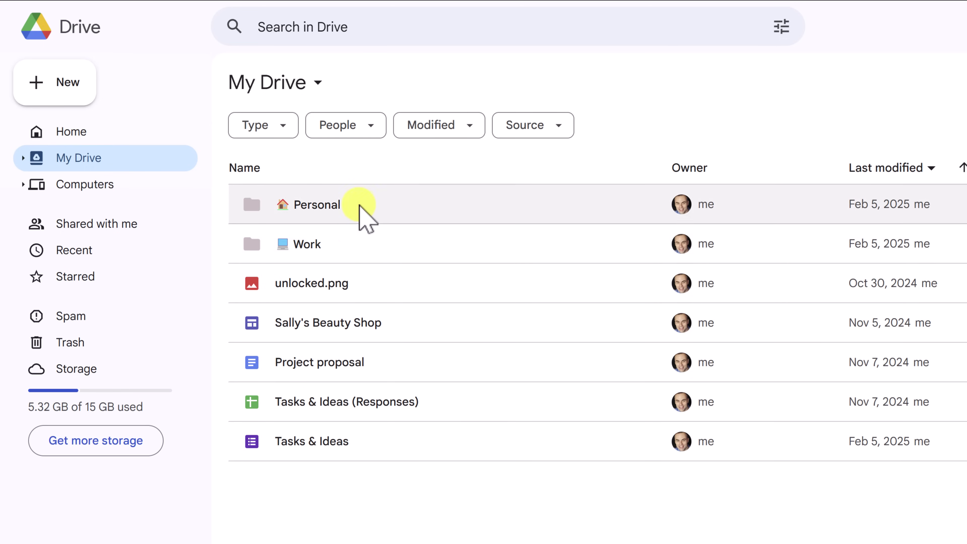
double_click(324, 209)
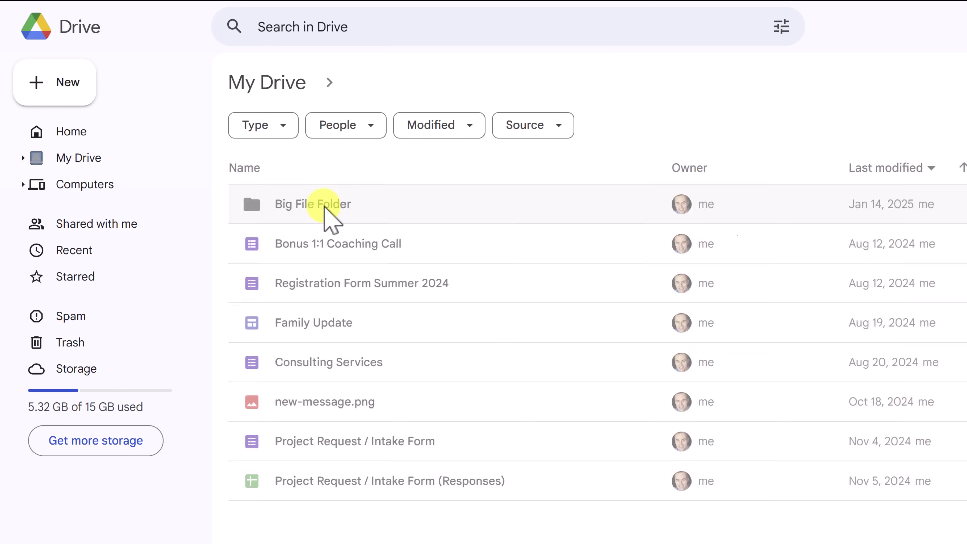
left_click(275, 89)
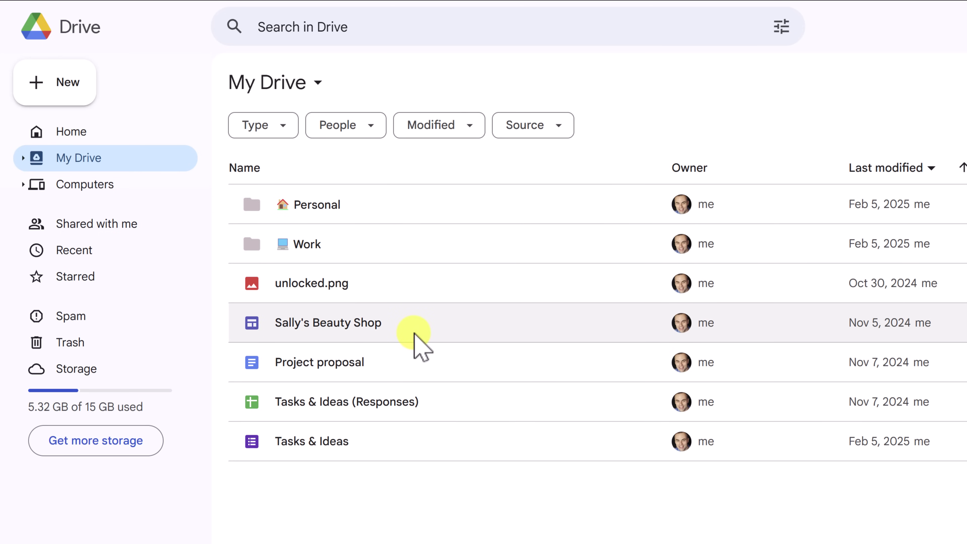
double_click(314, 205)
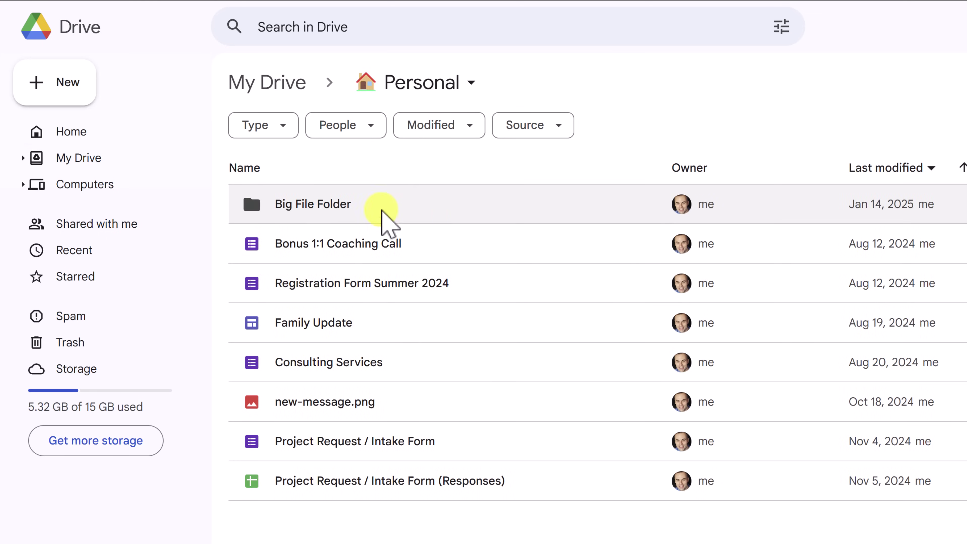
double_click(301, 204)
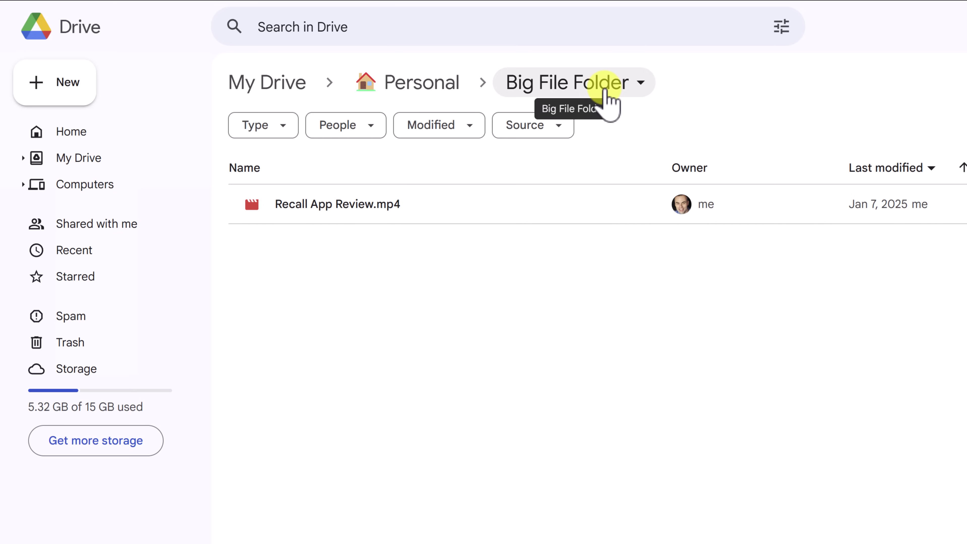
left_click(417, 85)
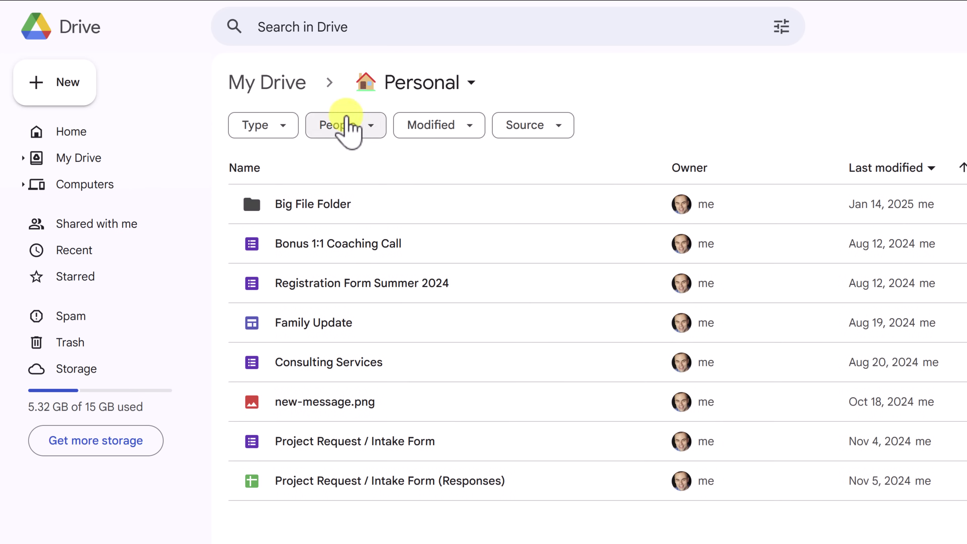
left_click(277, 85)
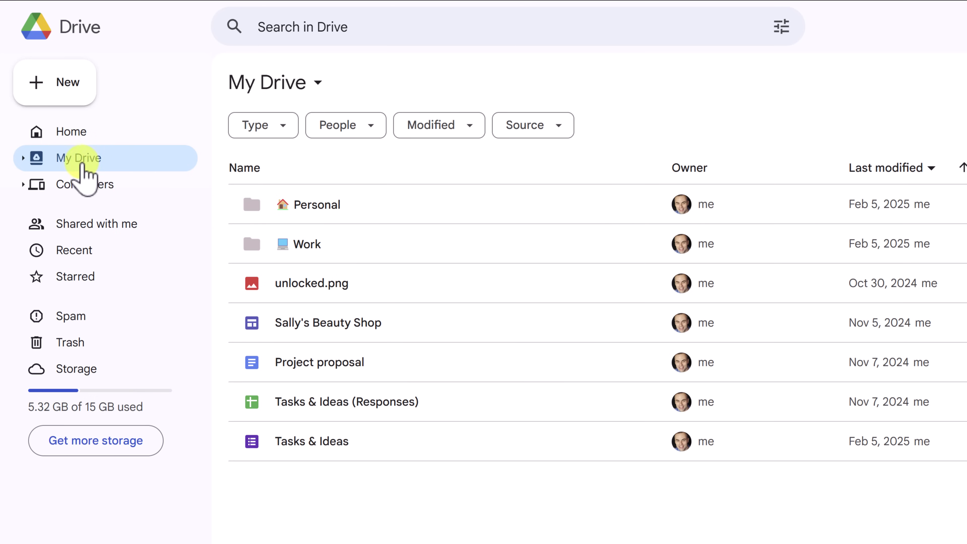
left_click(23, 158)
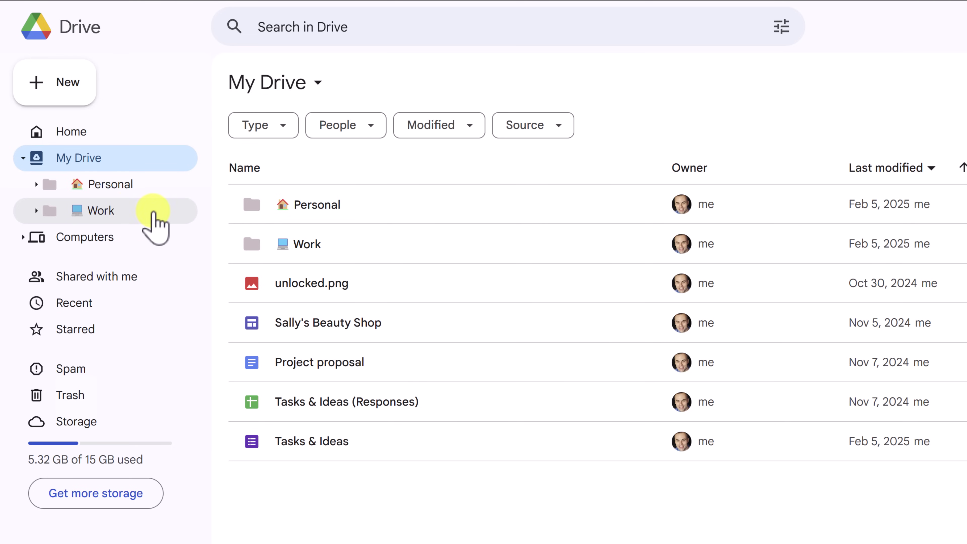
left_click(36, 211)
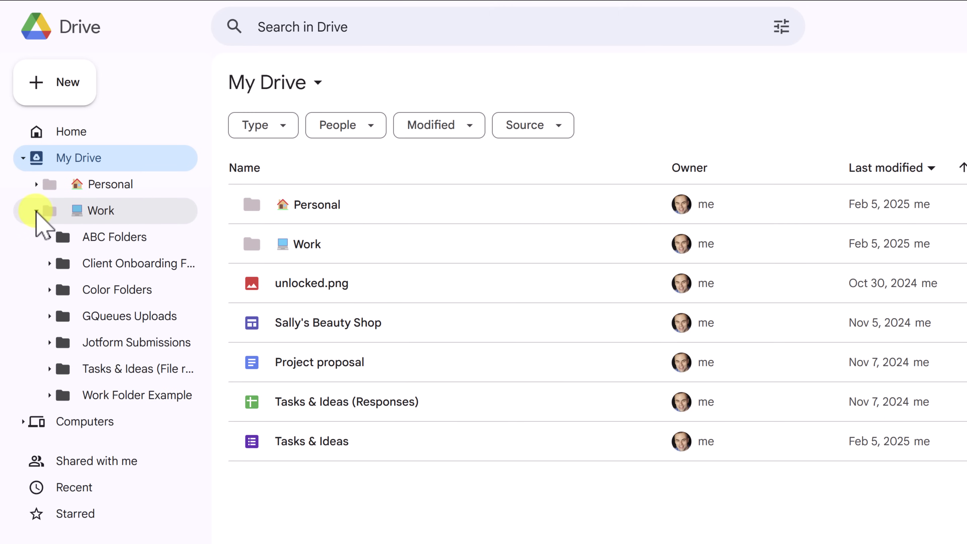
left_click(49, 237)
left_click(50, 237)
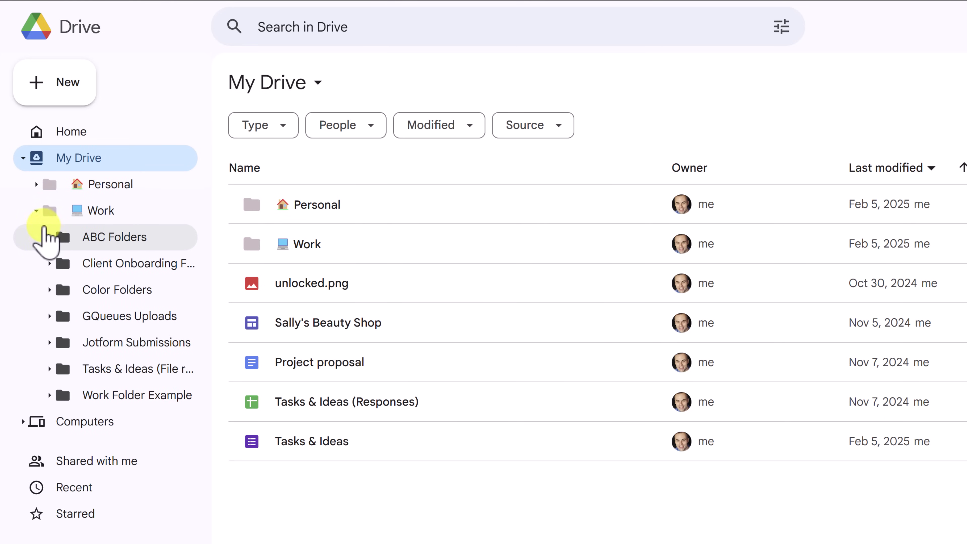
left_click(36, 210)
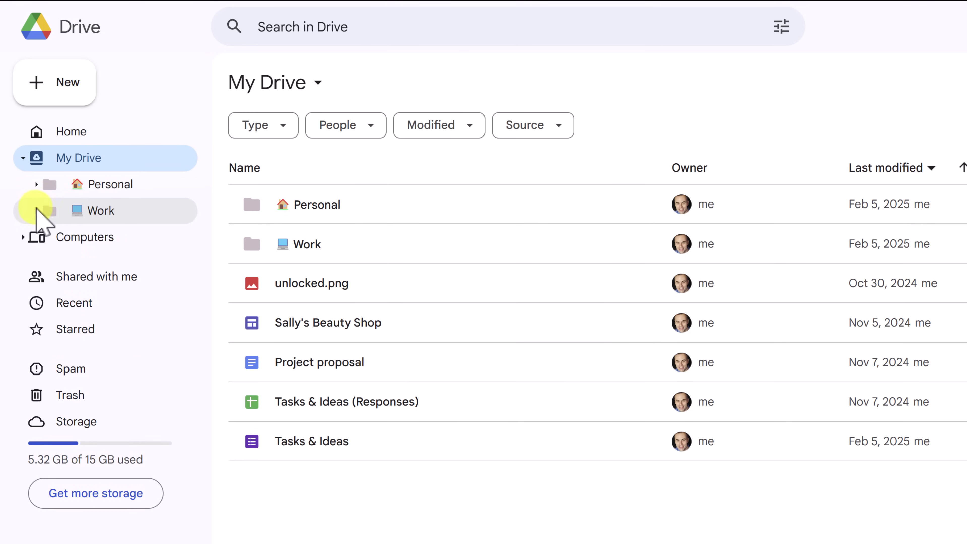
left_click(36, 185)
left_click(37, 184)
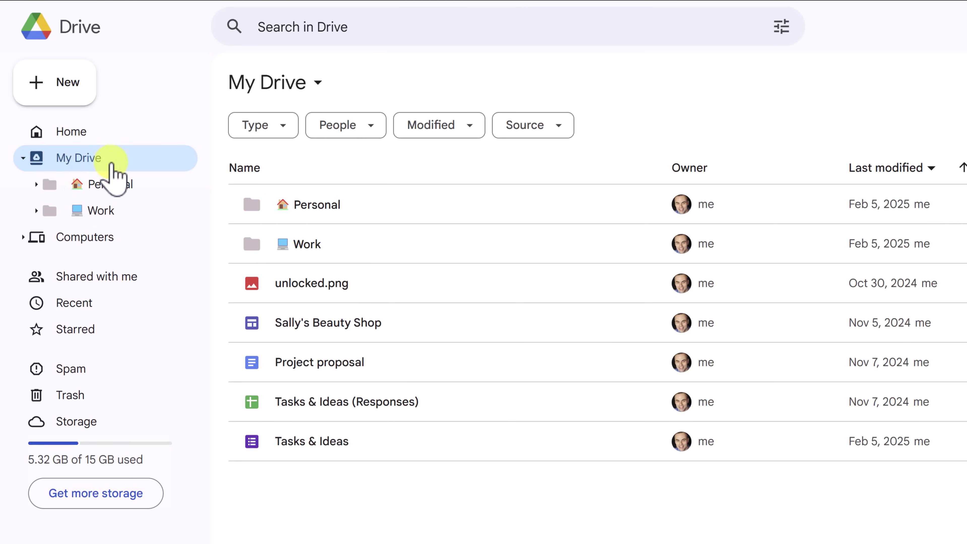
left_click(23, 157)
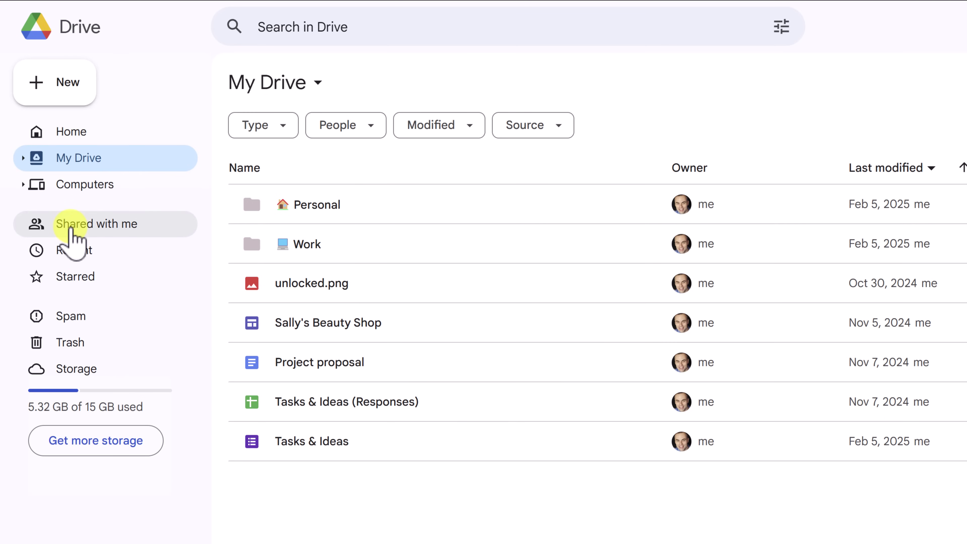
Check Shared with me, then show Recent with last week's files like Allee.jpg
left_click(75, 242)
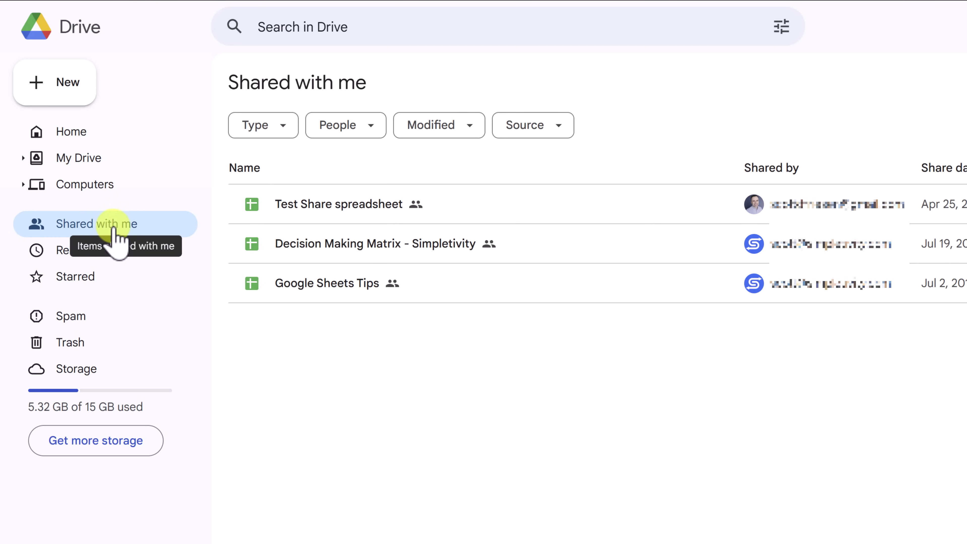
left_click(61, 263)
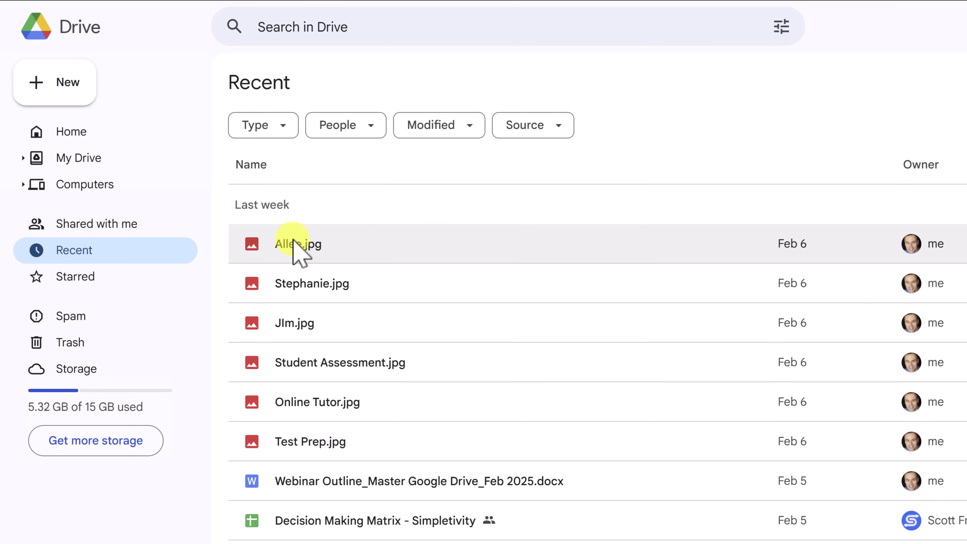
Check the Starred page, then view the Spam page, which is empty
left_click(73, 277)
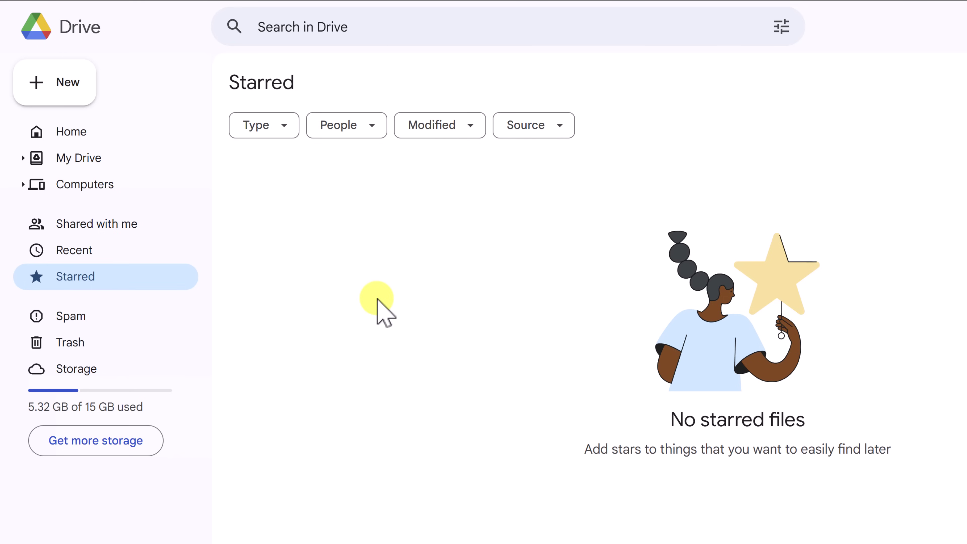
left_click(81, 317)
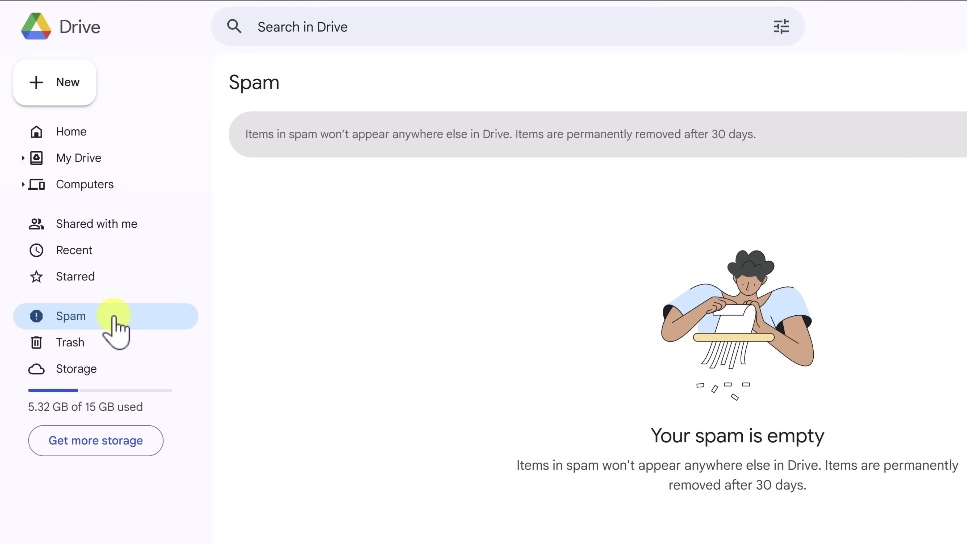
Look at Trash, then view Storage showing 5.32 GB of 15 GB used
left_click(137, 340)
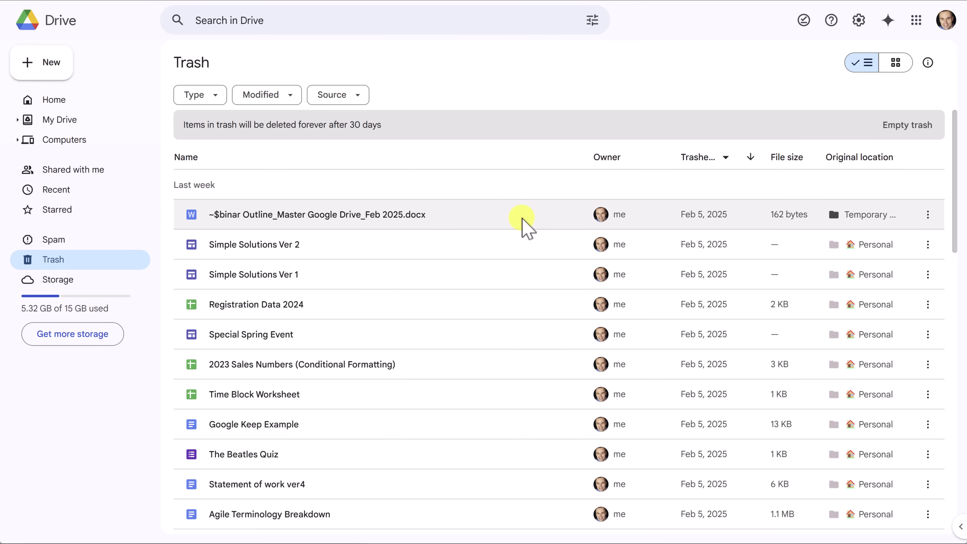
left_click(57, 280)
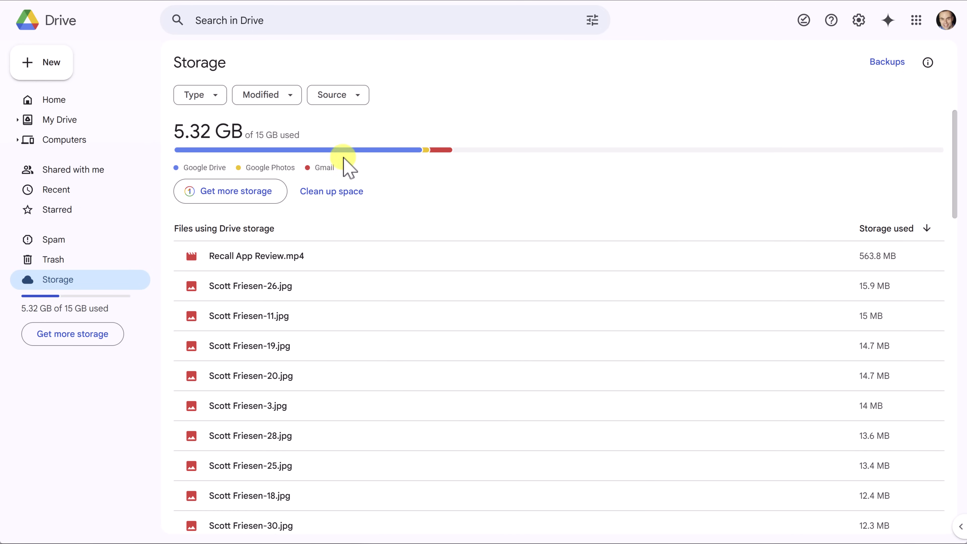
Check the storage usage bar's details
mouse_move(342, 151)
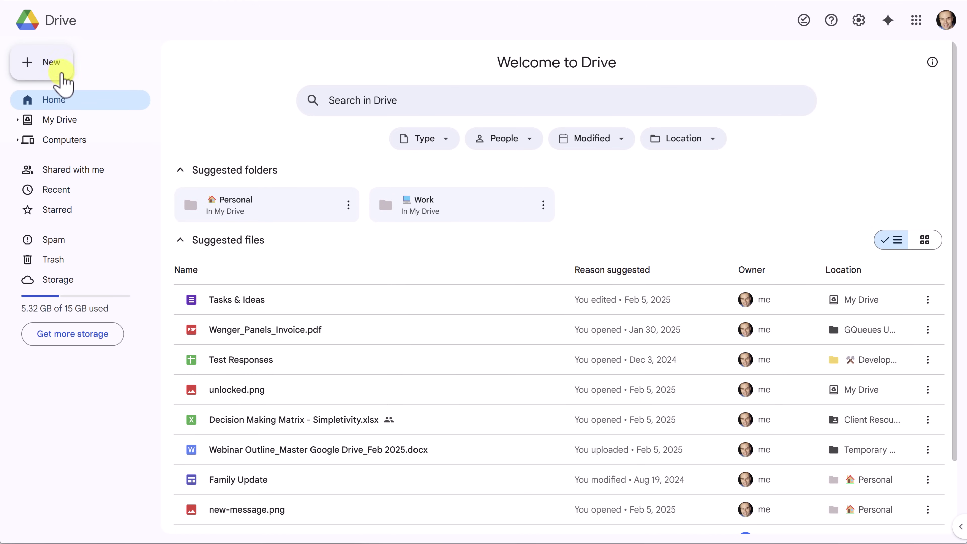
left_click(52, 62)
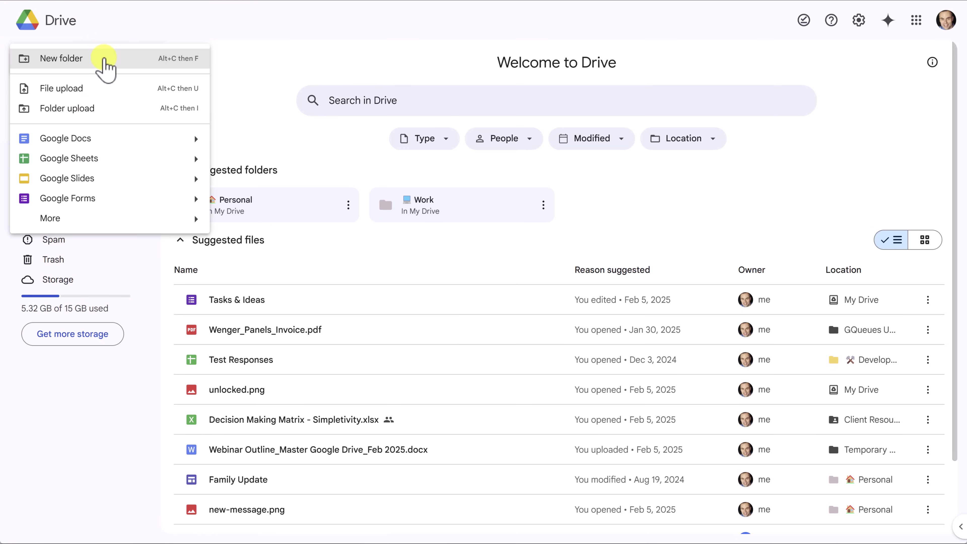
left_click(208, 84)
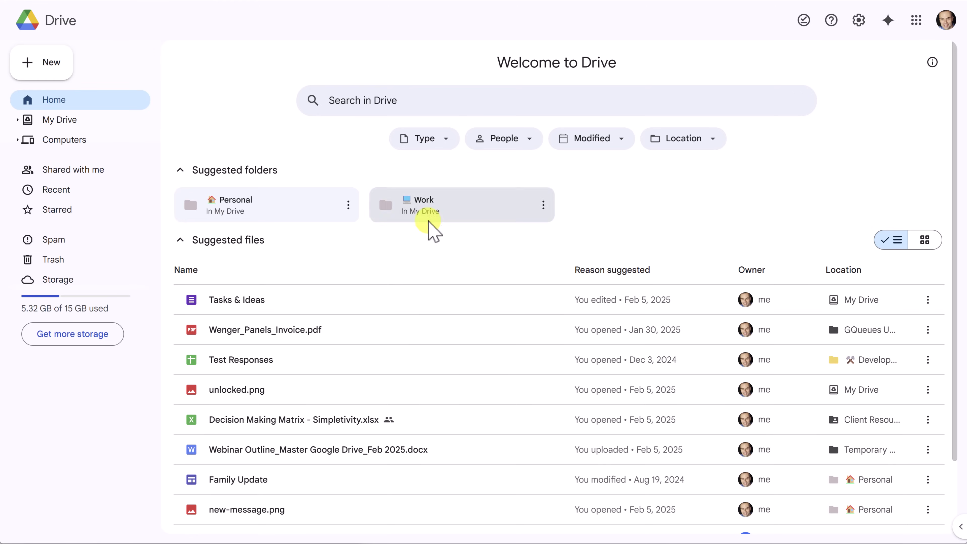
left_click_drag(594, 541, 572, 512)
Upload settings (2) from Downloads into My Drive, then open the Personal folder
left_click(572, 512)
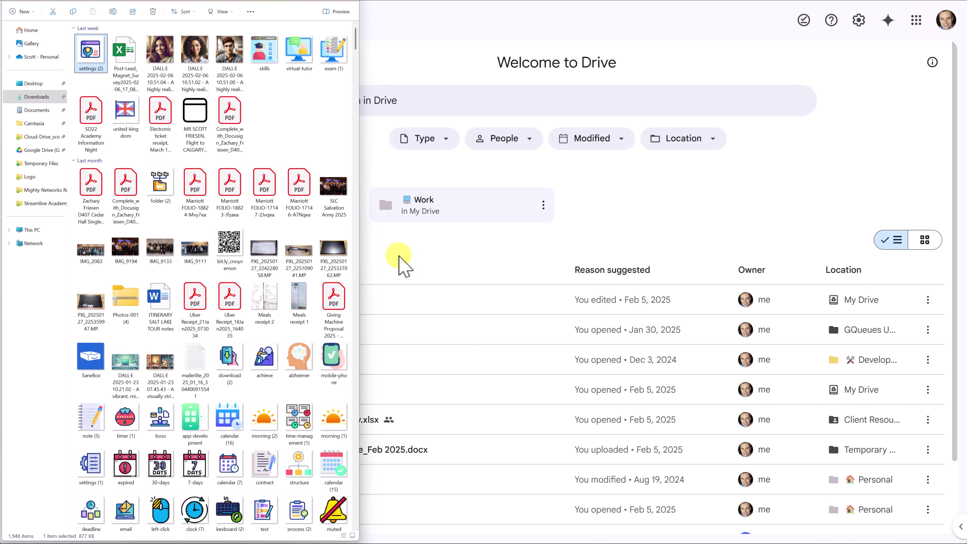
left_click(90, 49)
left_click_drag(88, 48, 488, 396)
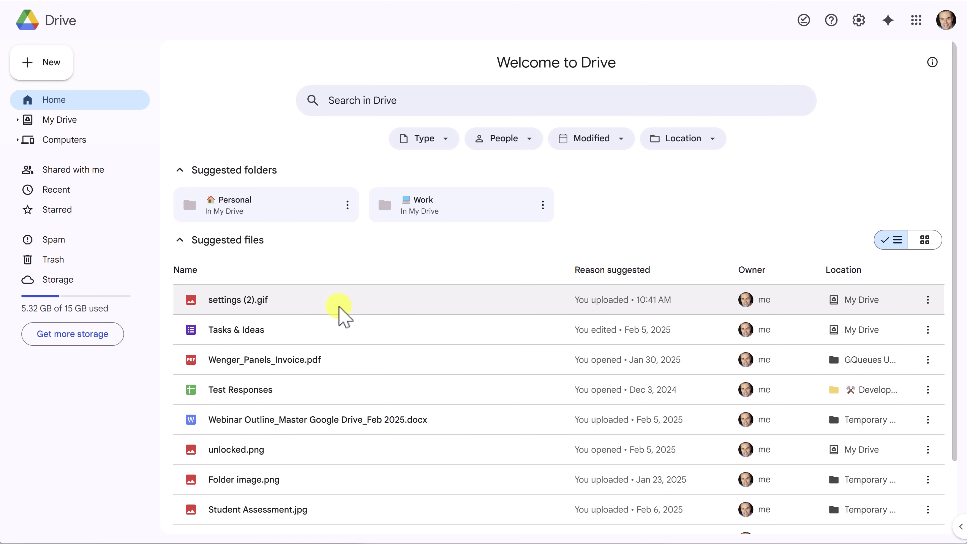
left_click(61, 121)
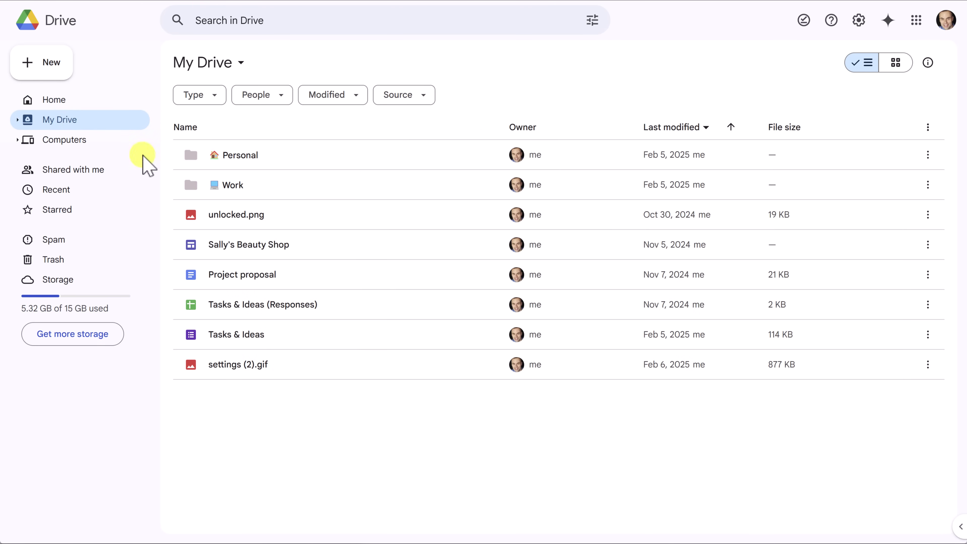
double_click(240, 164)
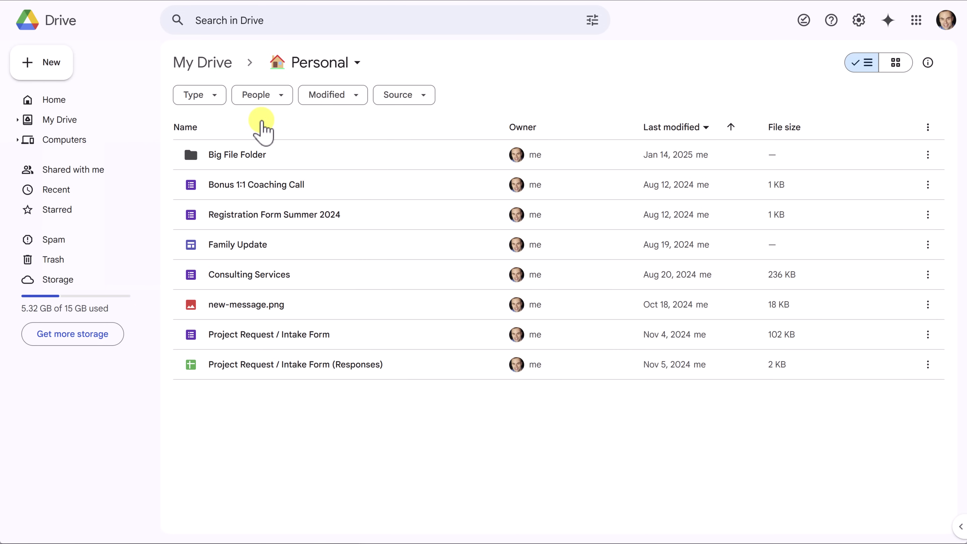
left_click(38, 65)
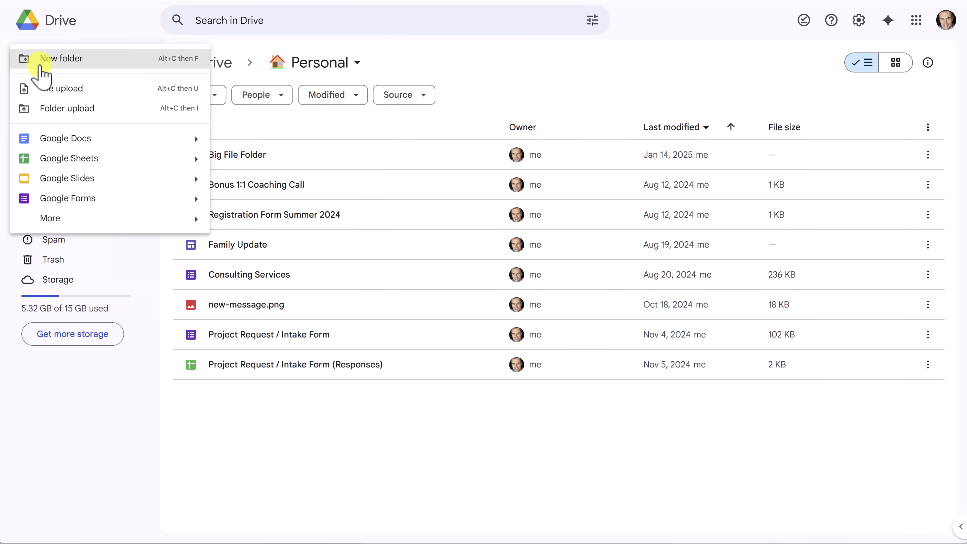
left_click(70, 91)
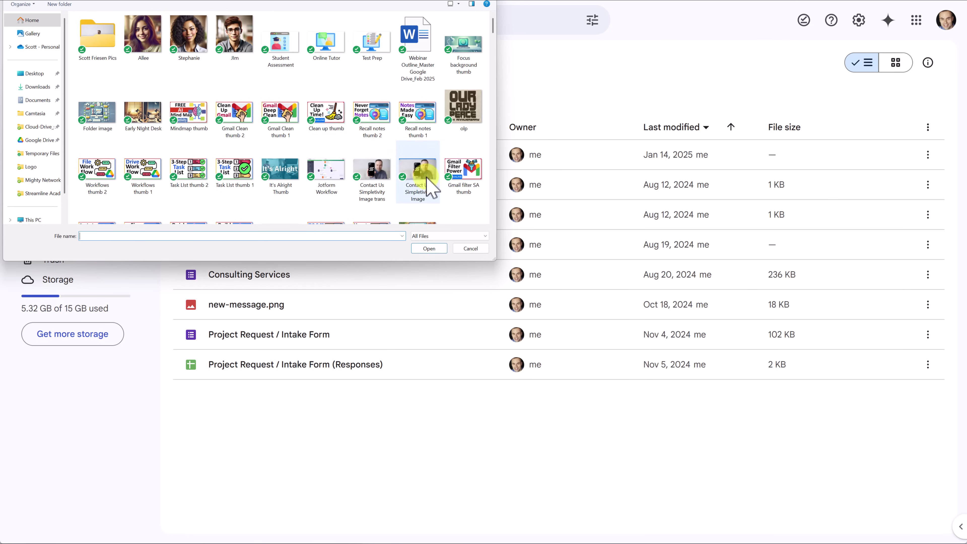
left_click(470, 248)
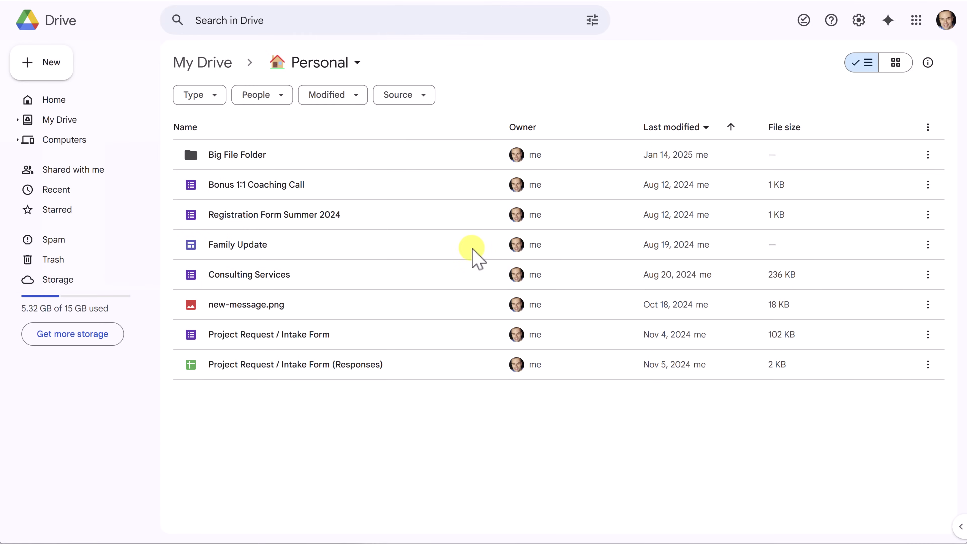
Show the New menu's create and upload options in the Personal folder
left_click(46, 64)
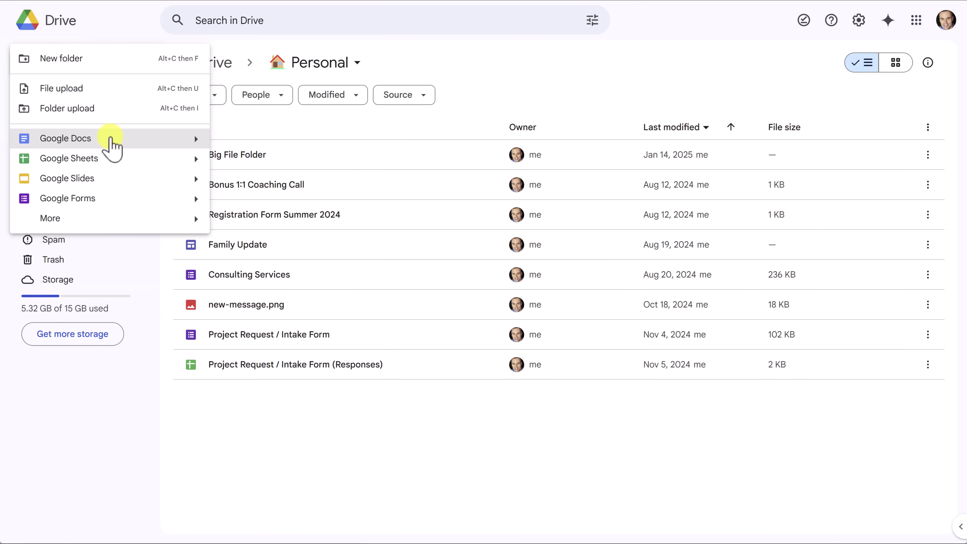
left_click(526, 67)
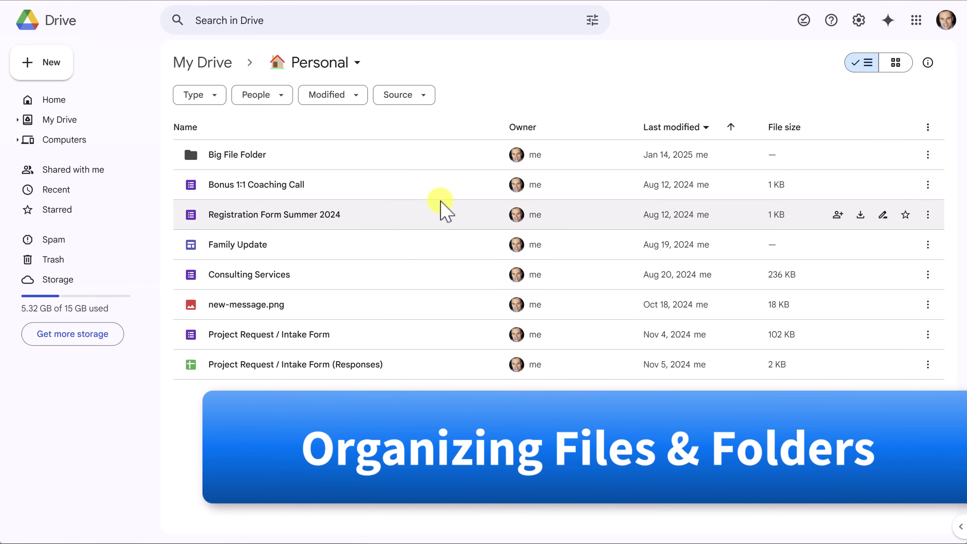
left_click(49, 66)
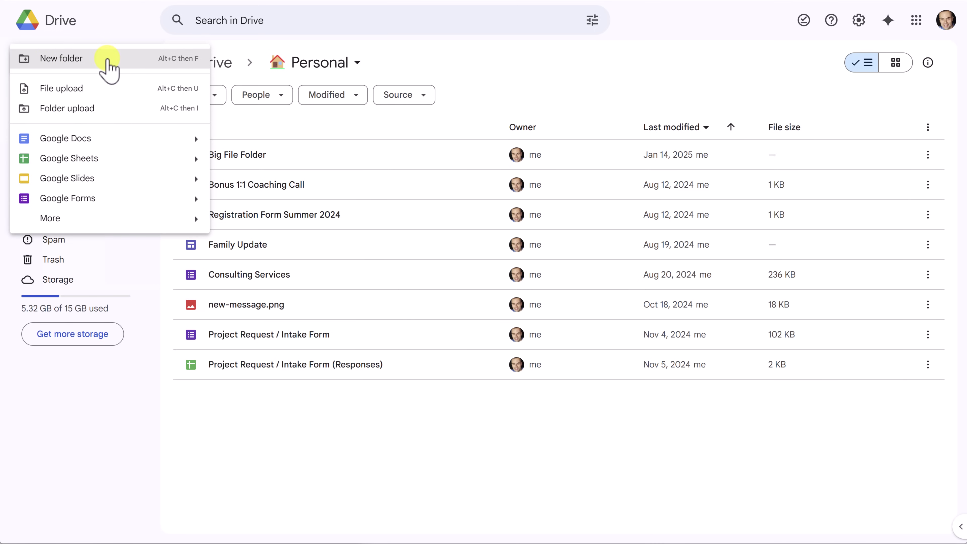
Create a new folder named 'Tax documents' inside Personal
left_click(563, 100)
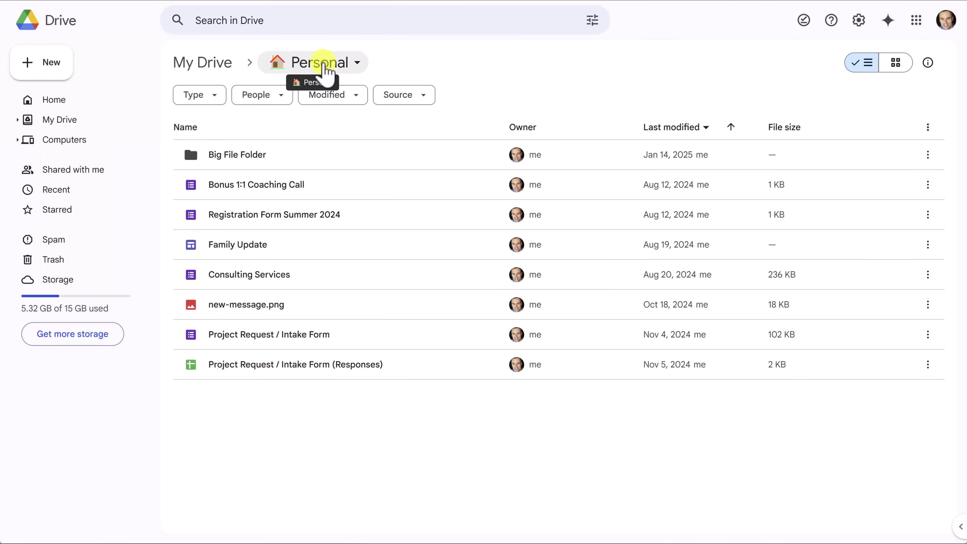
left_click(54, 65)
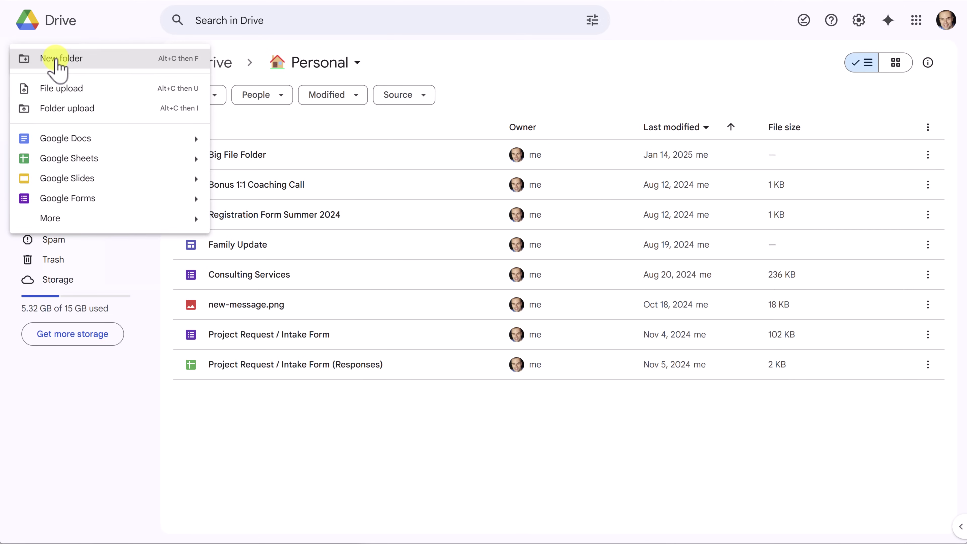
left_click(67, 61)
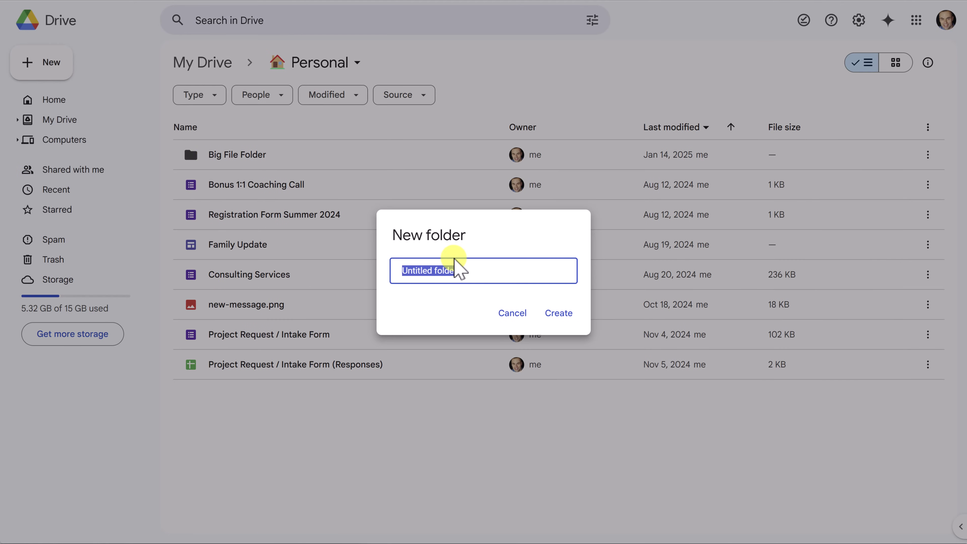
key("BackSpace")
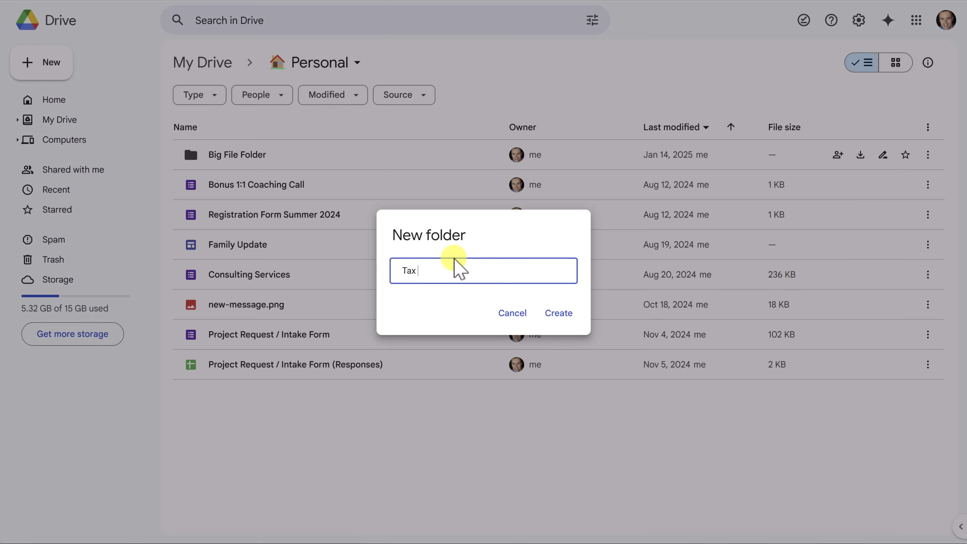
type("Tax documents")
left_click(557, 313)
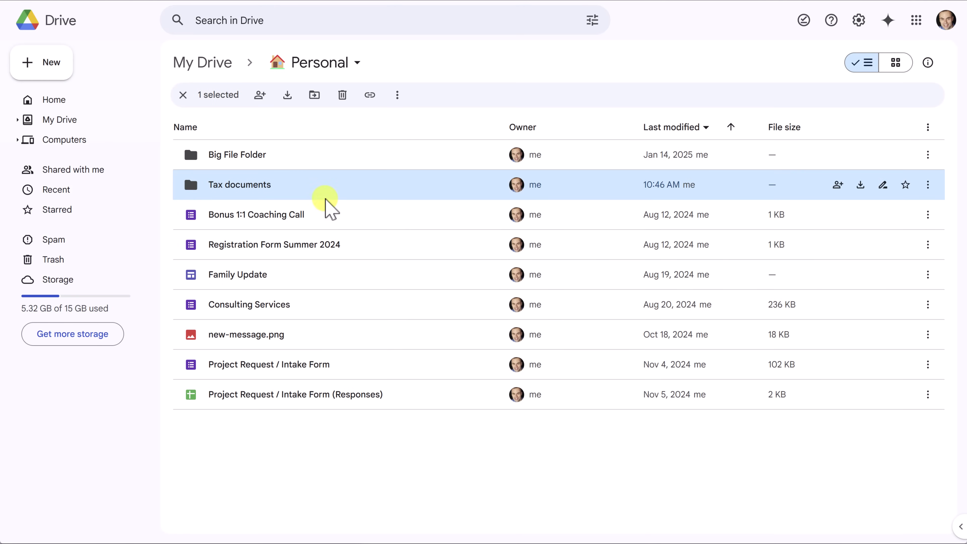
left_click(373, 129)
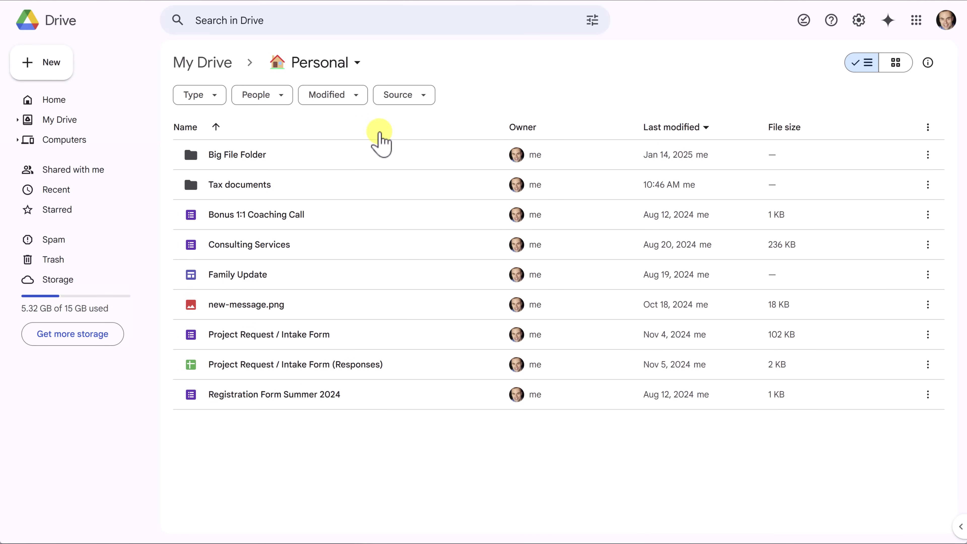
left_click(297, 184)
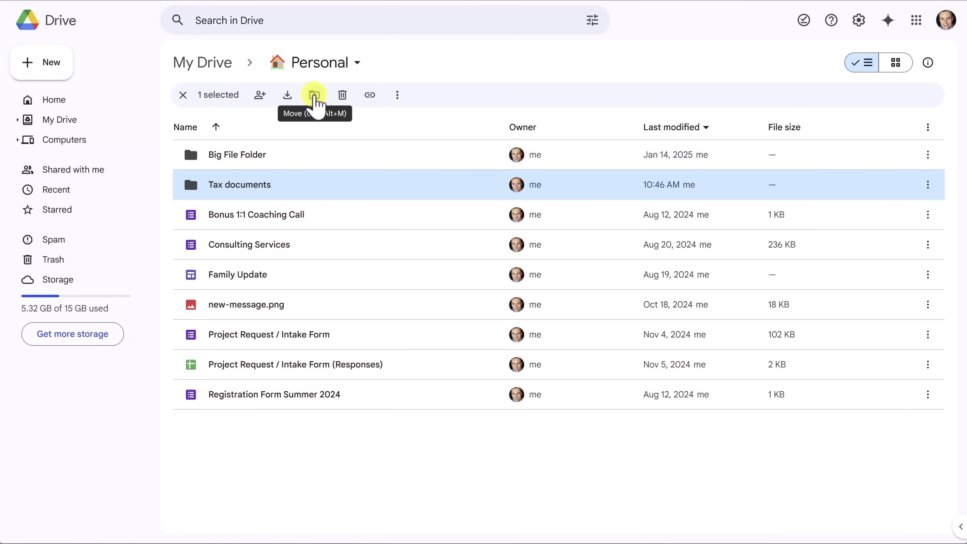
left_click(315, 96)
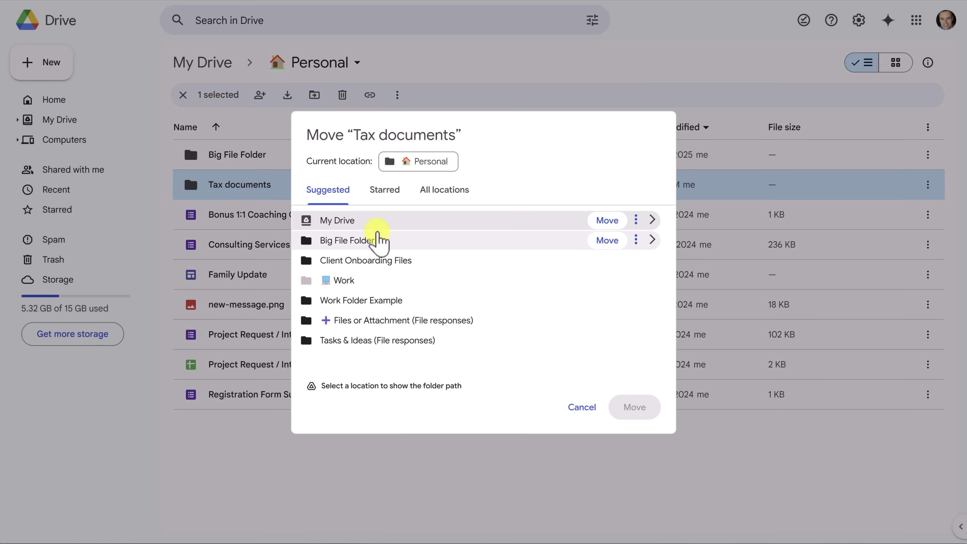
left_click(442, 198)
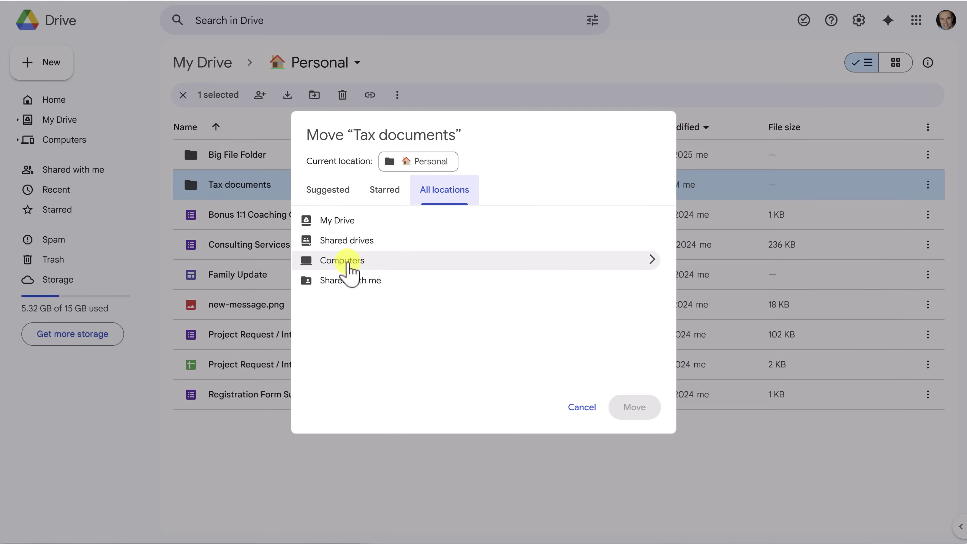
left_click(328, 189)
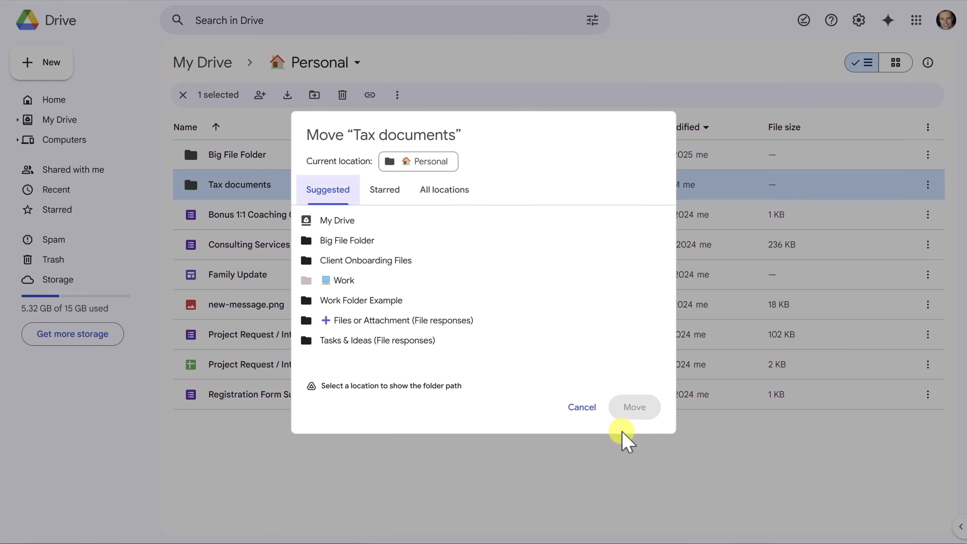
left_click(582, 407)
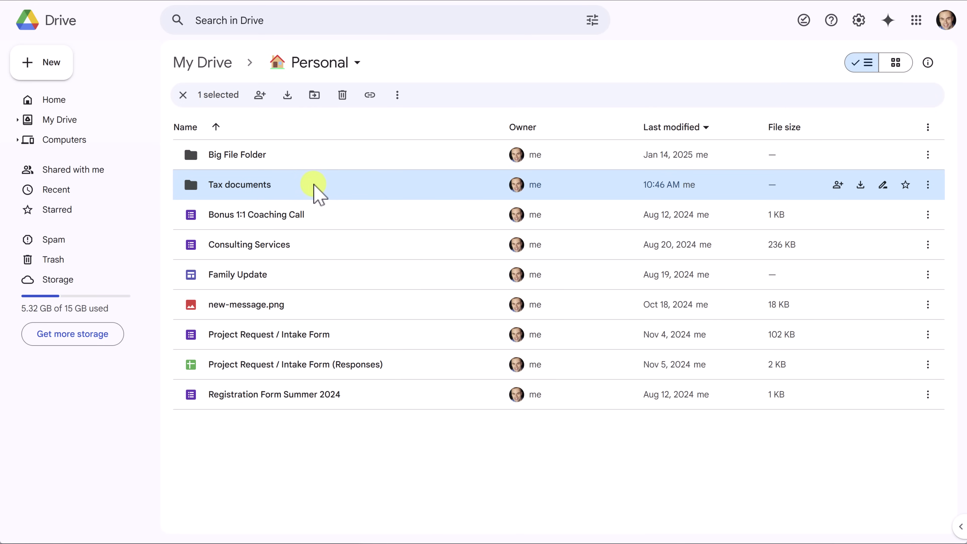
Move new-message.png and Project Request / Intake Form into Tax documents, then verify
double_click(236, 190)
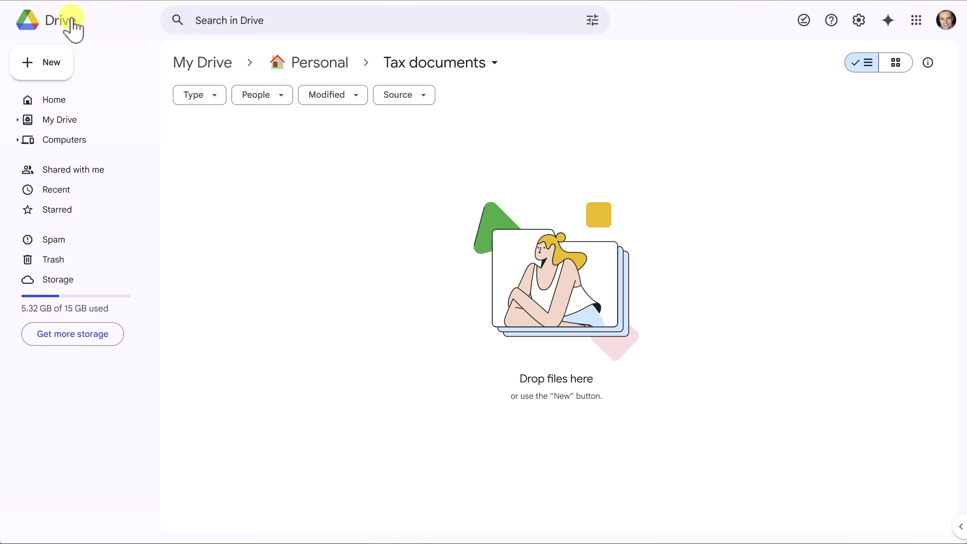
left_click(7, 1)
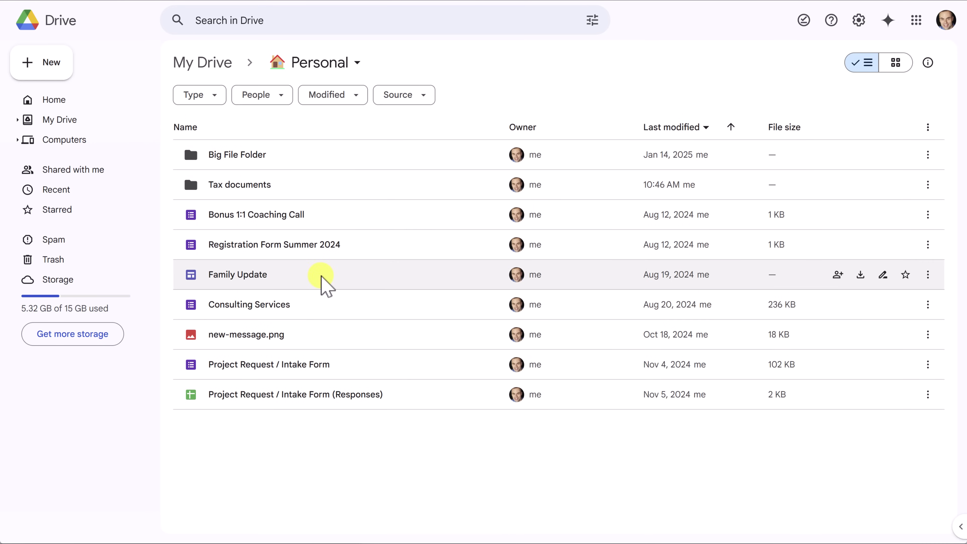
left_click(251, 335)
left_click_drag(250, 335, 235, 182)
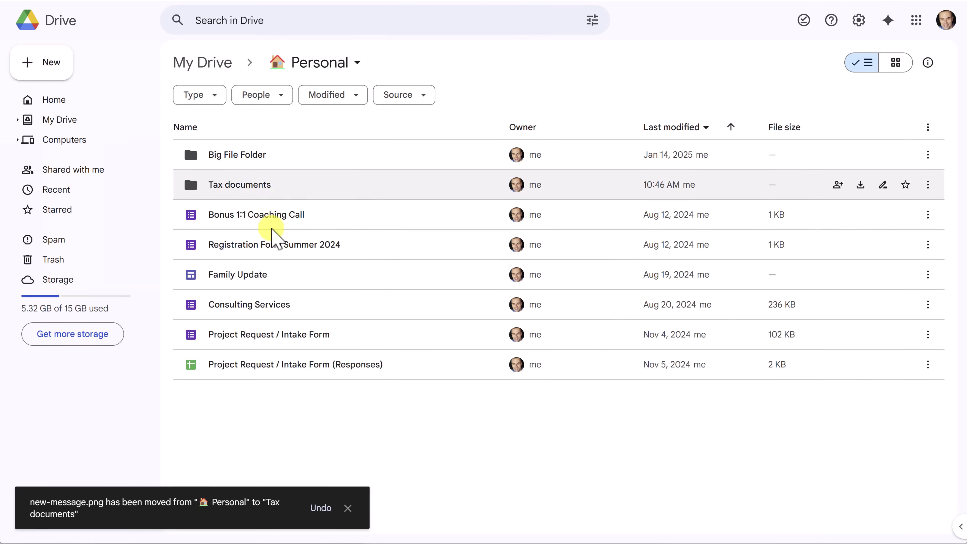
left_click(266, 335)
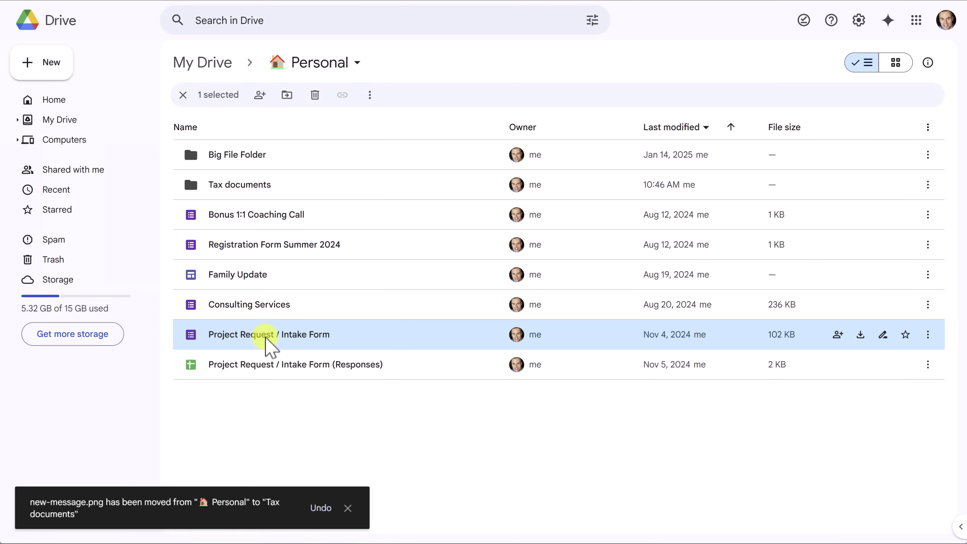
left_click_drag(265, 335, 237, 185)
left_click(236, 185)
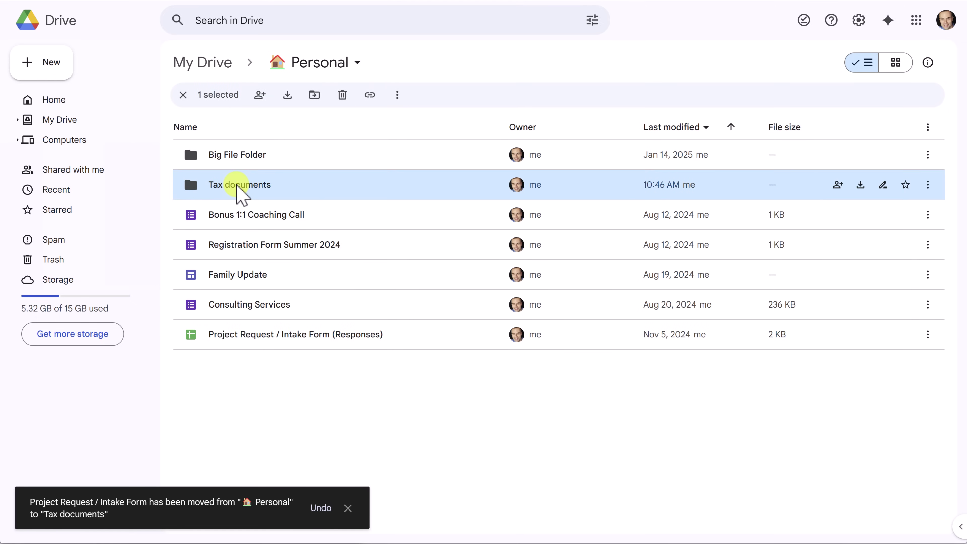
double_click(237, 185)
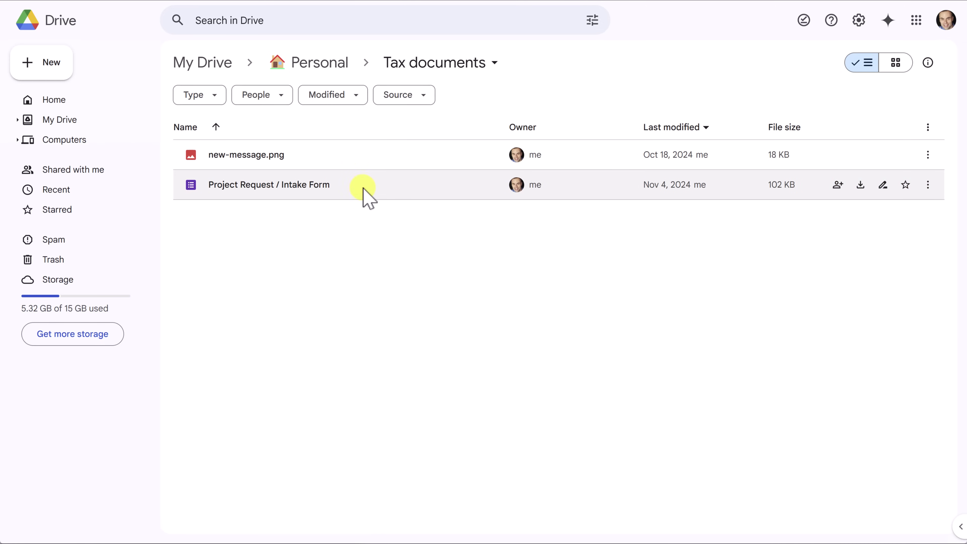
left_click(310, 63)
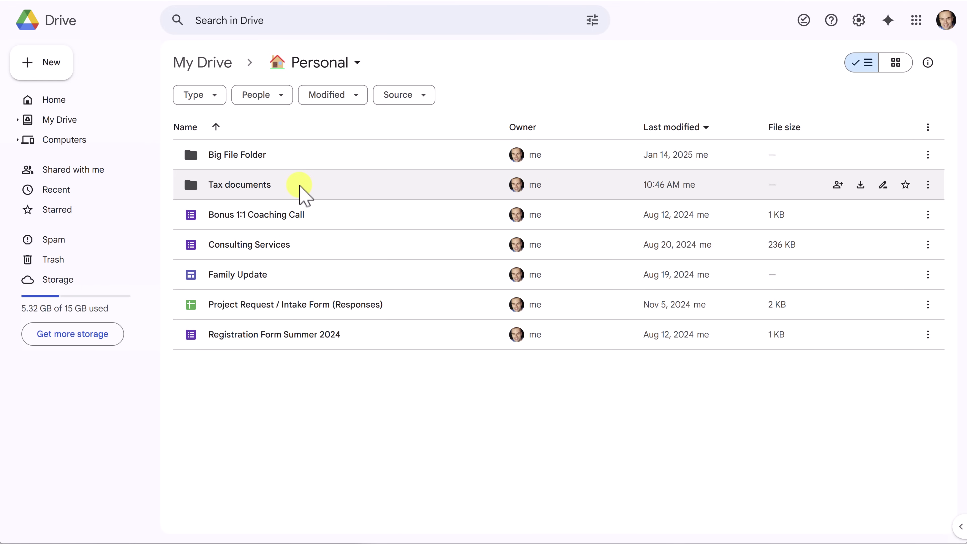
Colour the Tax documents folder green using Organize > Folder color
mouse_move(191, 185)
right_click(301, 187)
key("Escape")
right_click(299, 188)
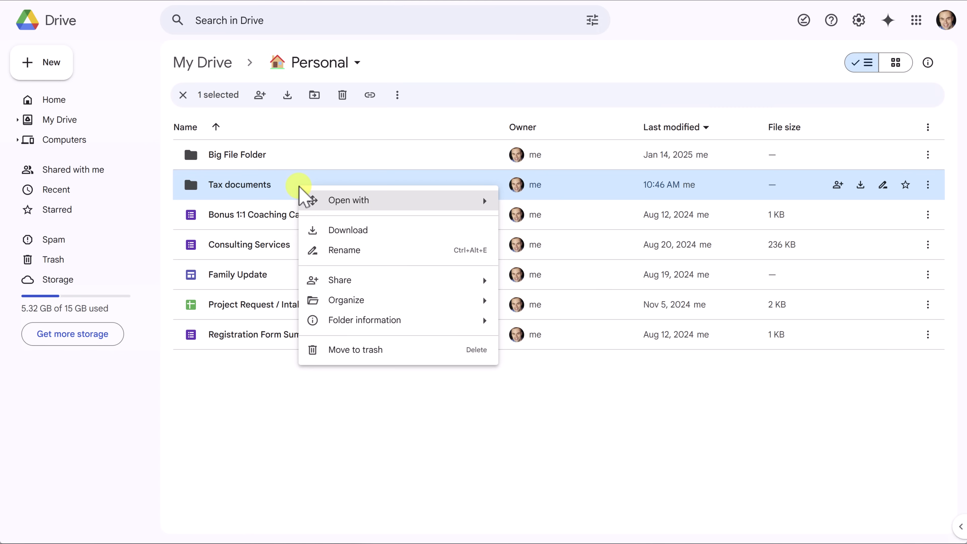
mouse_move(449, 300)
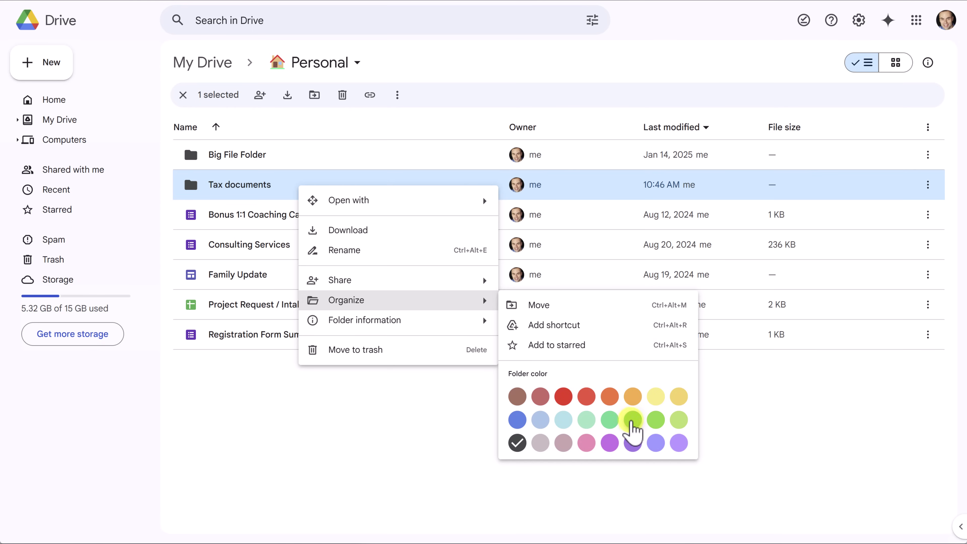
left_click(632, 420)
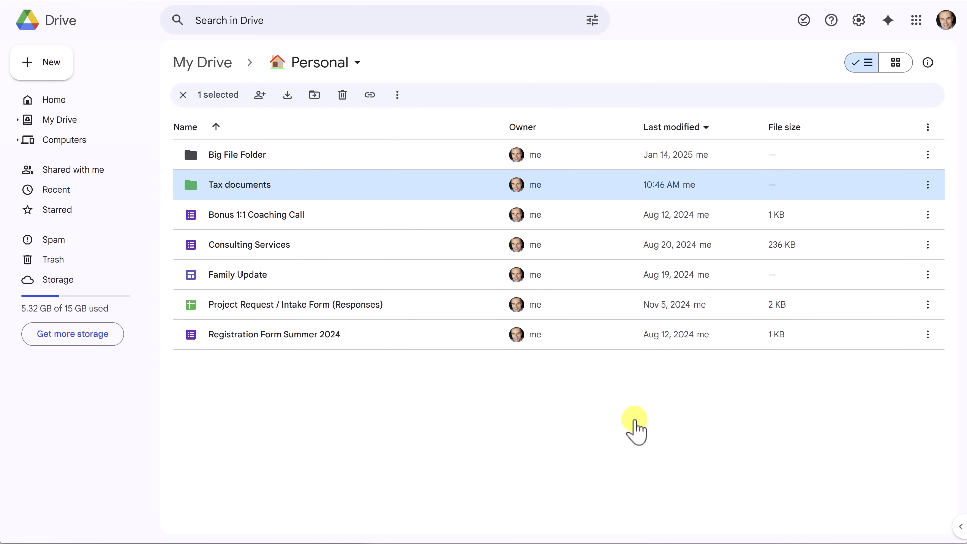
left_click(529, 431)
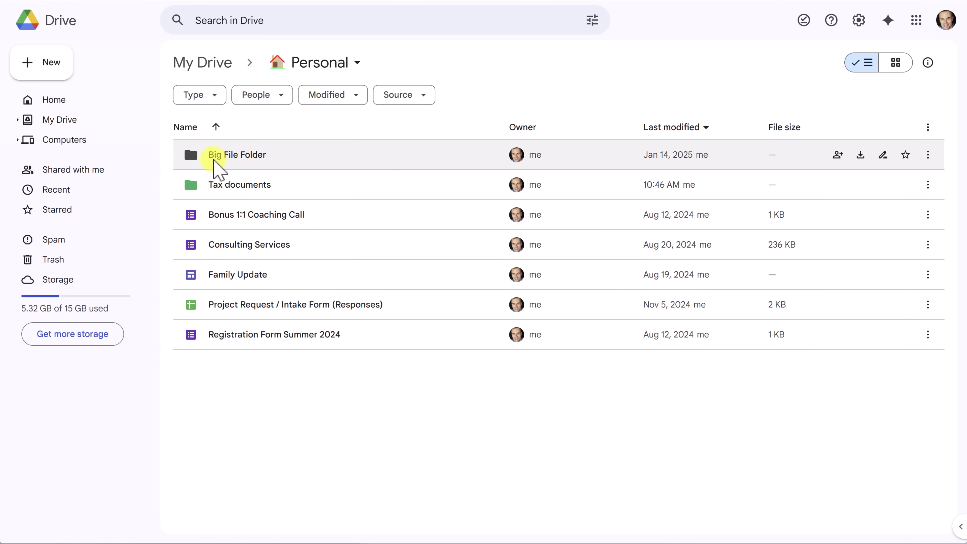
mouse_move(196, 159)
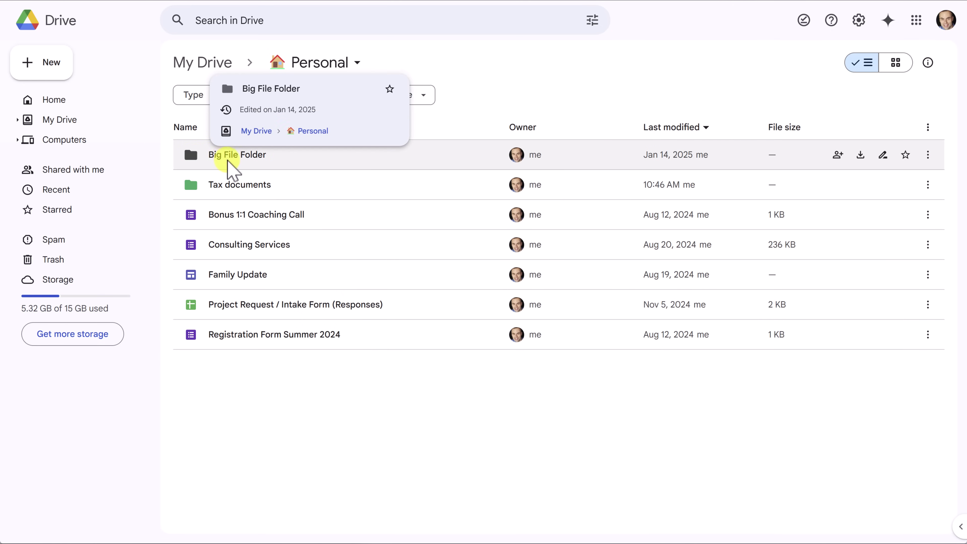
Add the Tax documents folder to Starred
right_click(312, 188)
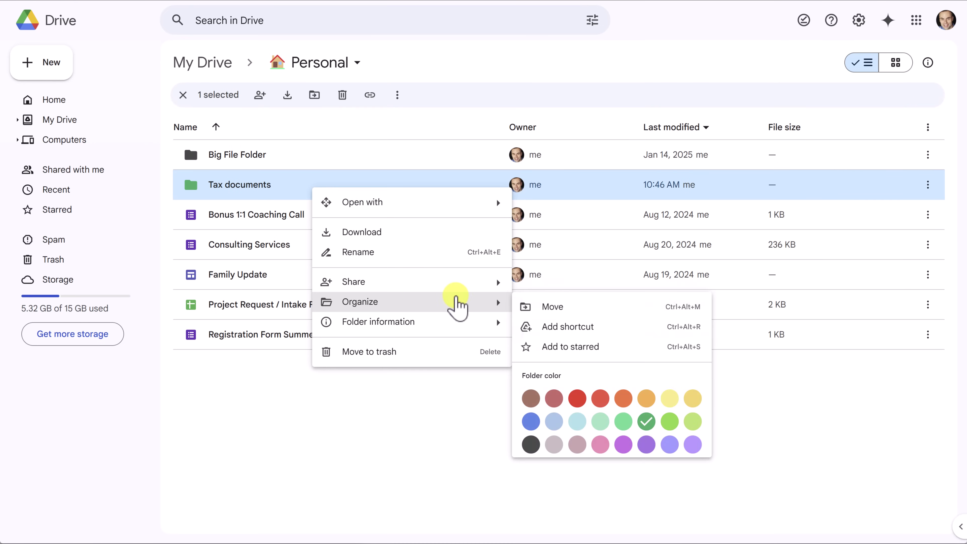
left_click(598, 346)
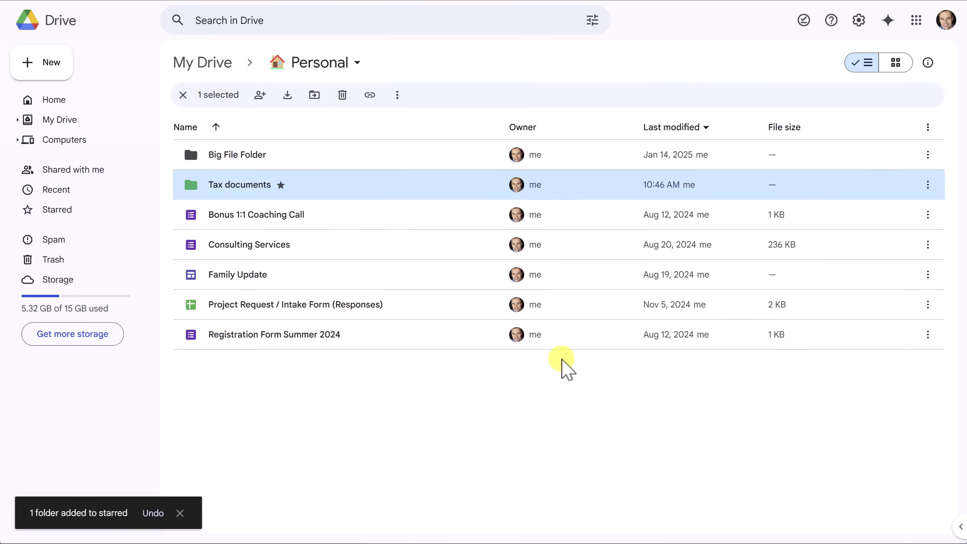
left_click(403, 419)
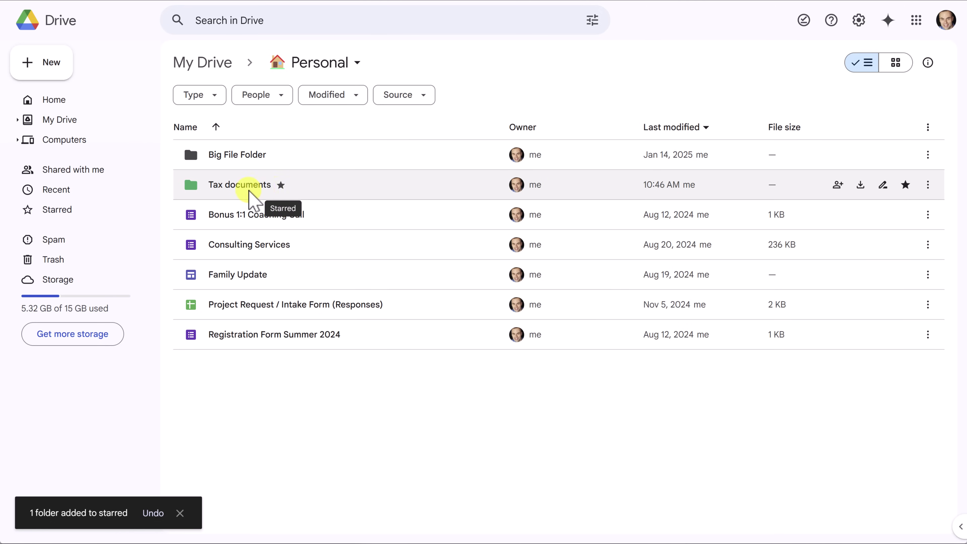
Remove Tax documents from the Starred list, leaving it empty, and return to Home
left_click(80, 211)
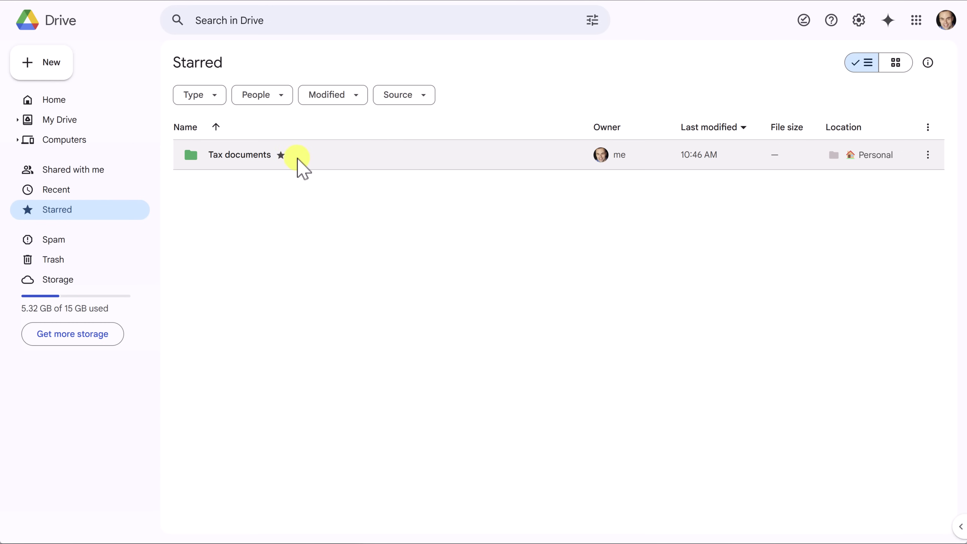
left_click(282, 155)
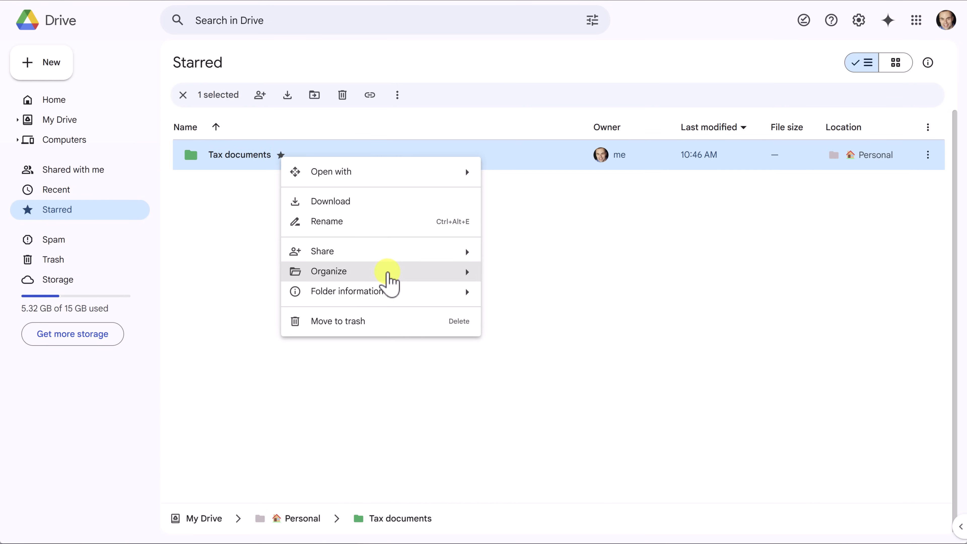
mouse_move(390, 279)
left_click(558, 317)
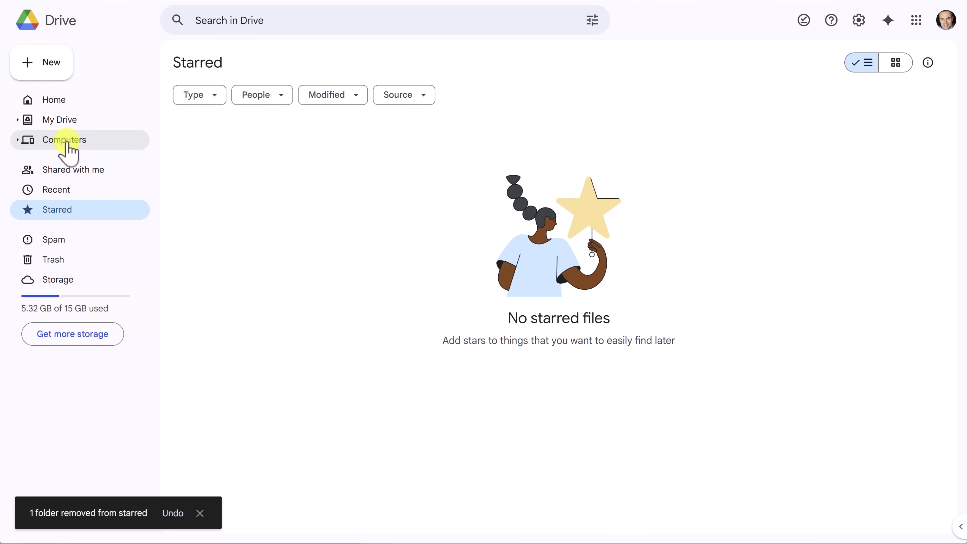
left_click(51, 101)
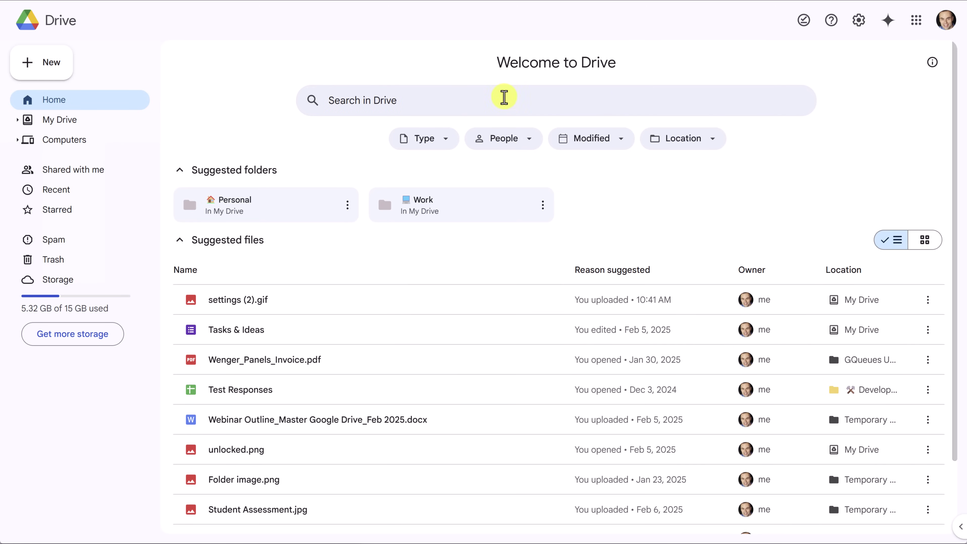
left_click(394, 98)
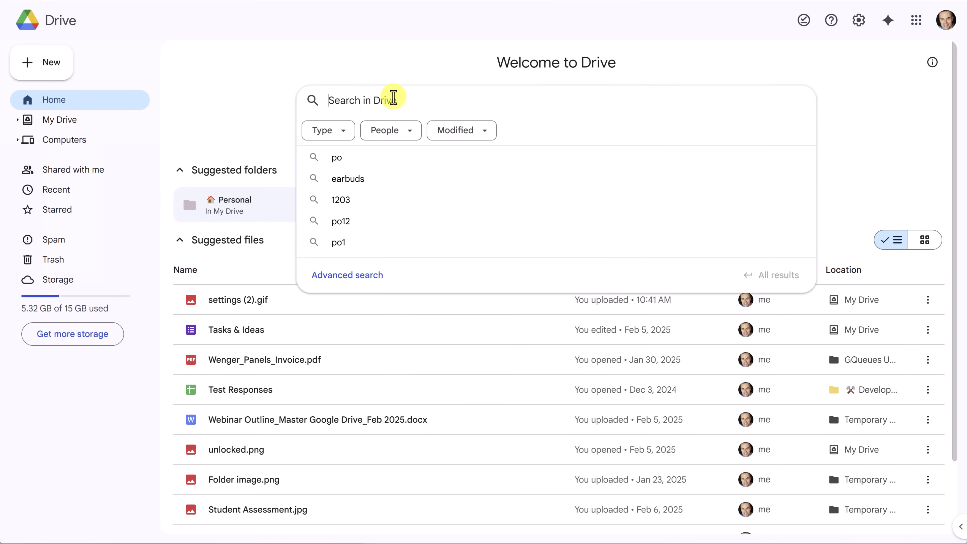
type("tax")
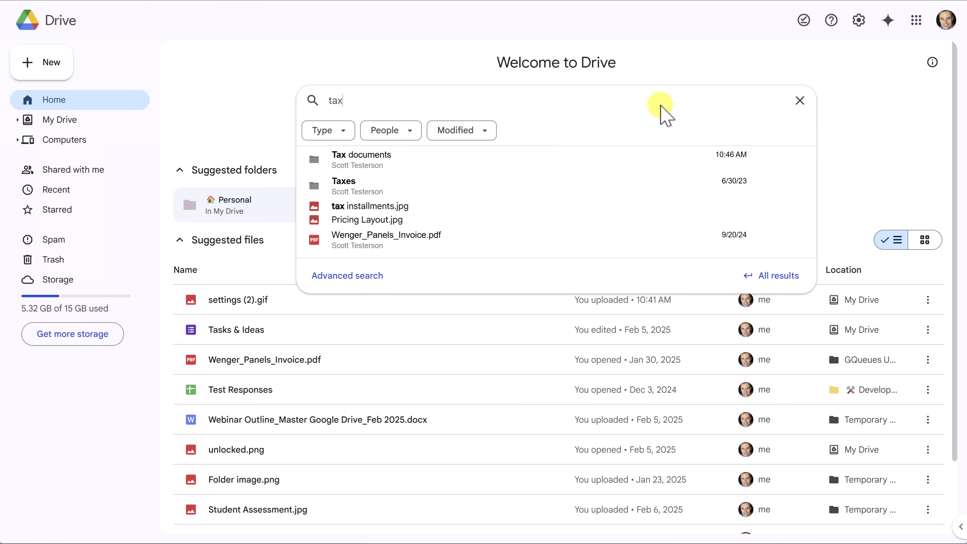
left_click(799, 102)
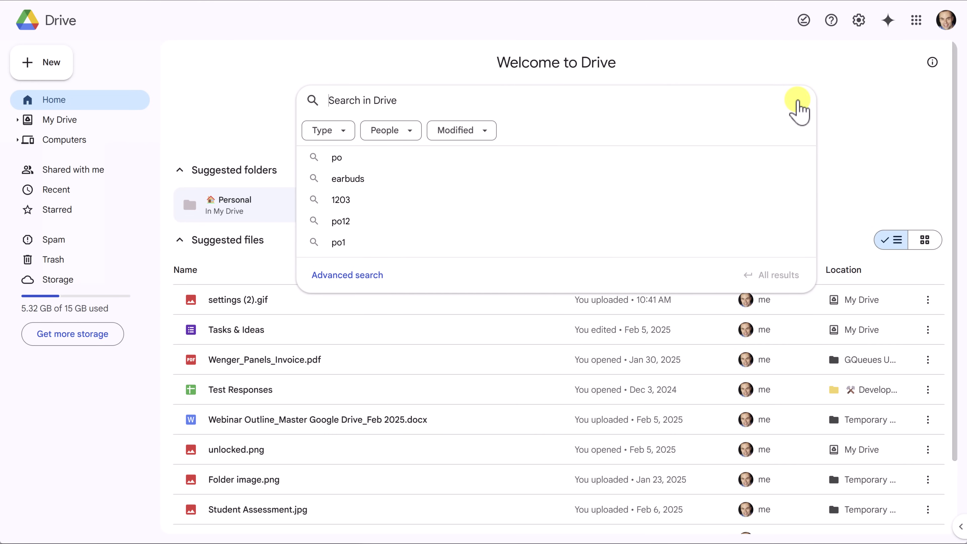
left_click(861, 106)
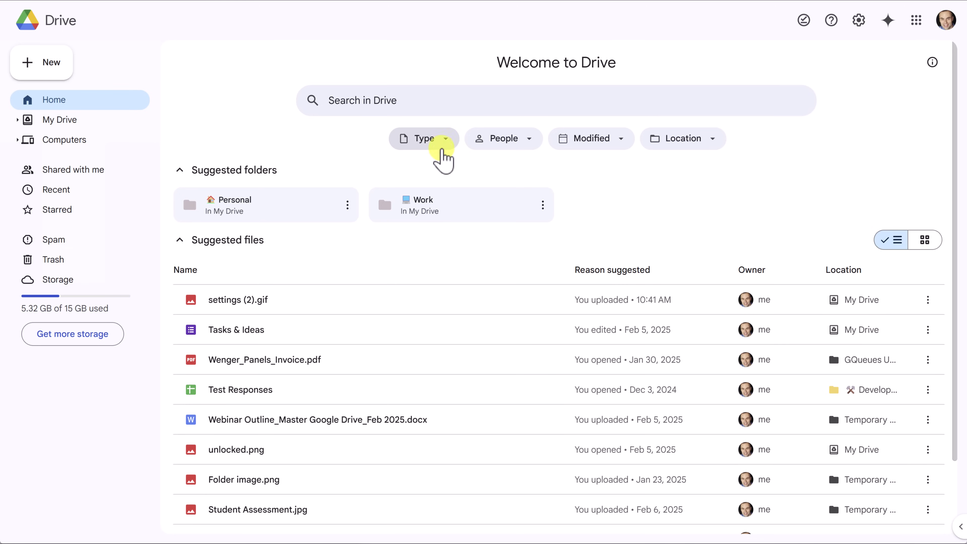
Filter the search results to Folders only, then clear that filter
left_click(444, 140)
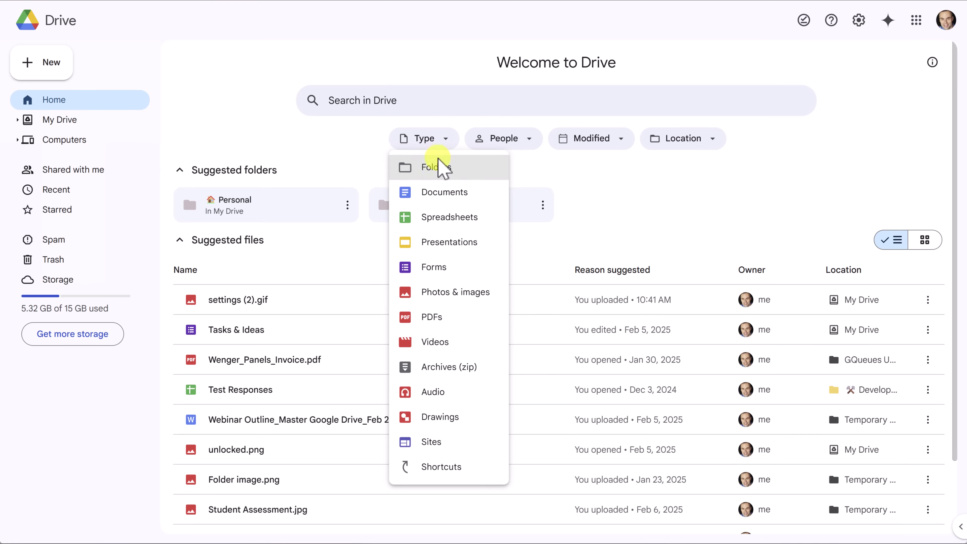
left_click(434, 168)
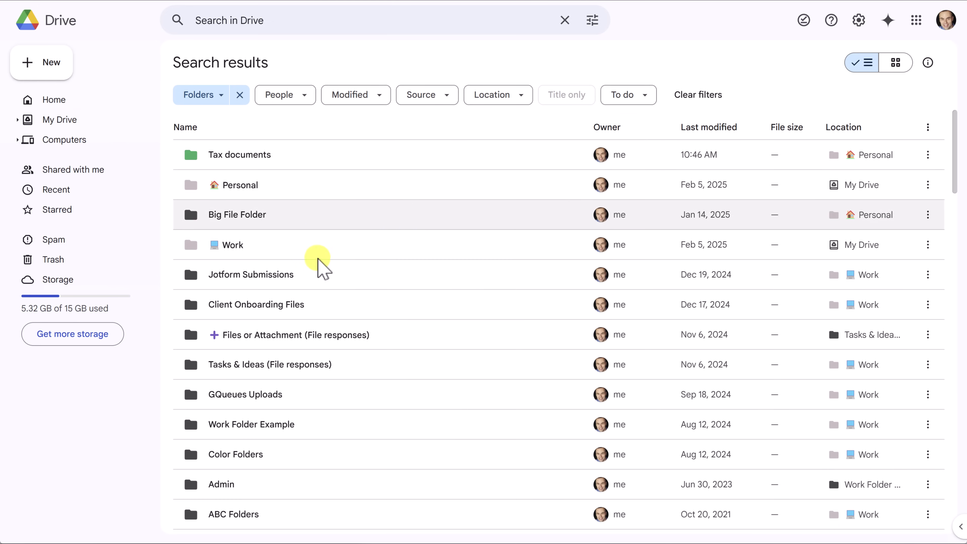
left_click(239, 96)
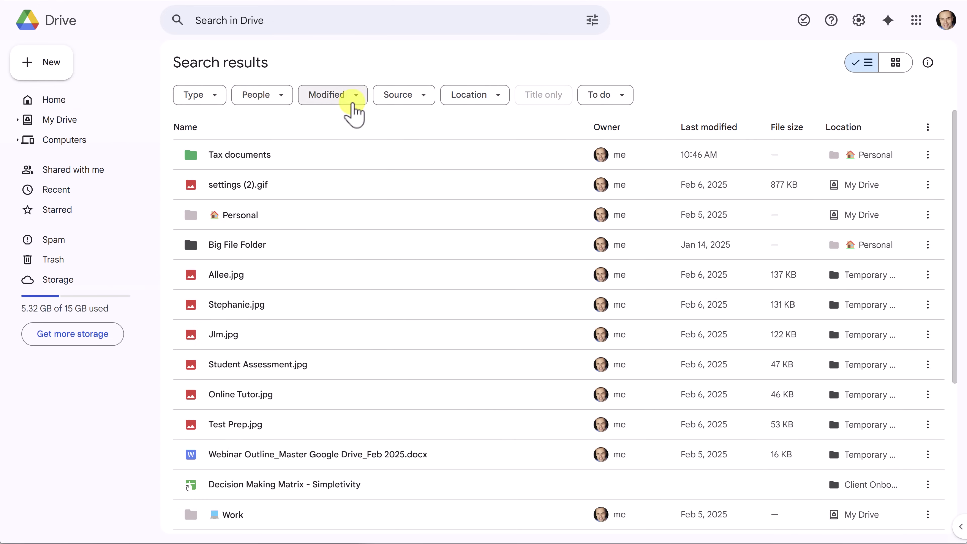
Browse the Modified and People filter menus without applying any filter
left_click(352, 98)
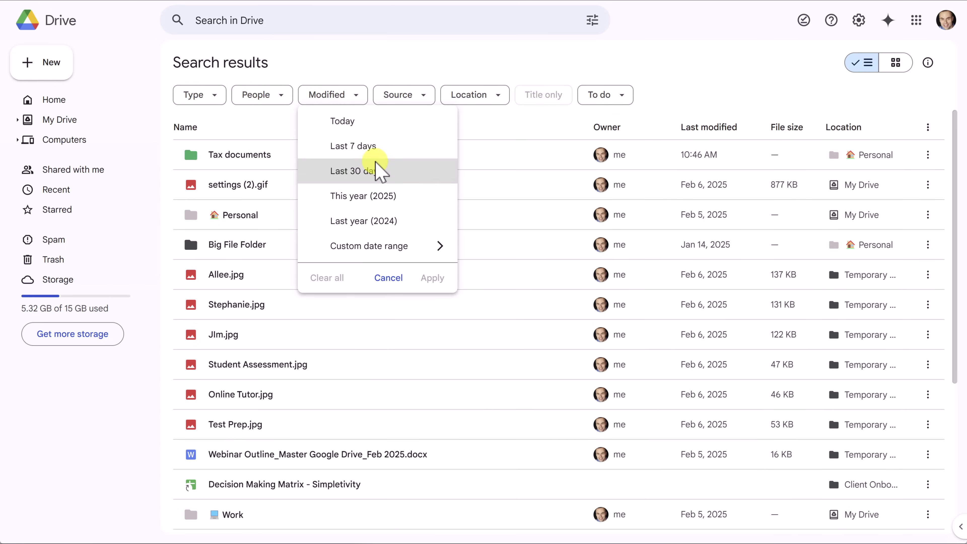
left_click(280, 95)
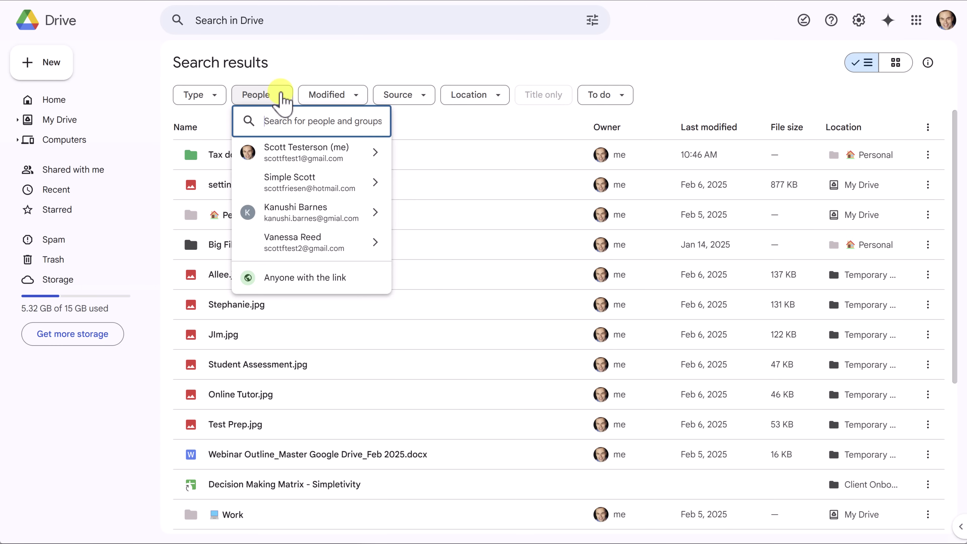
mouse_move(322, 251)
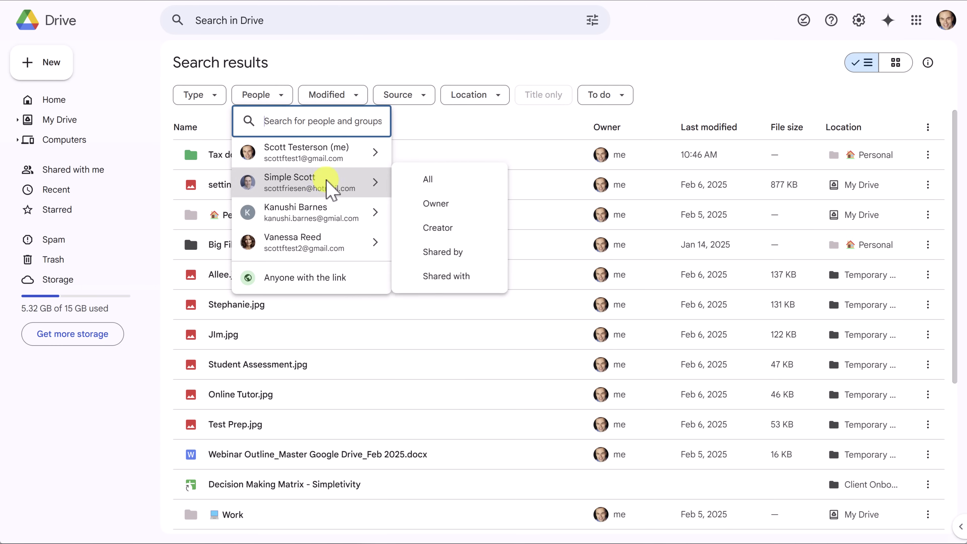
left_click(332, 70)
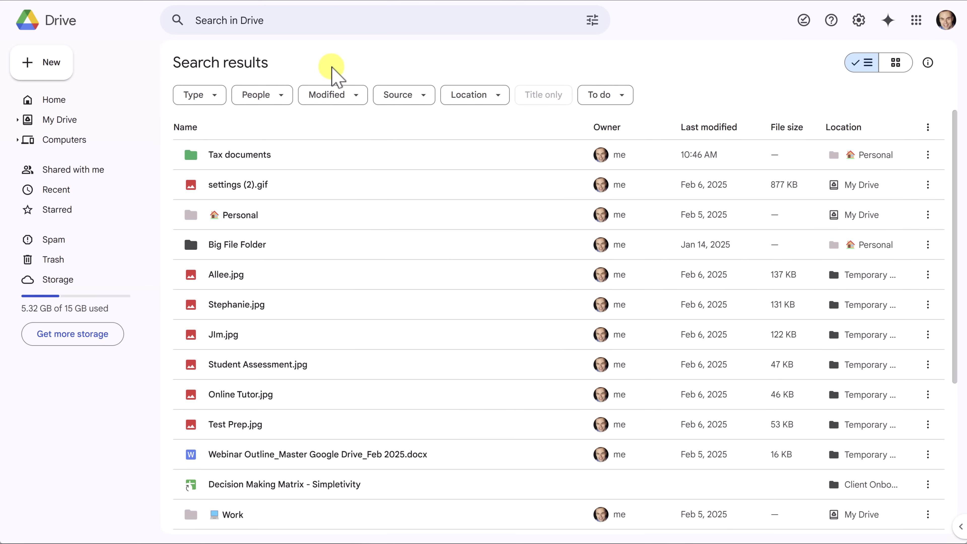
left_click(217, 96)
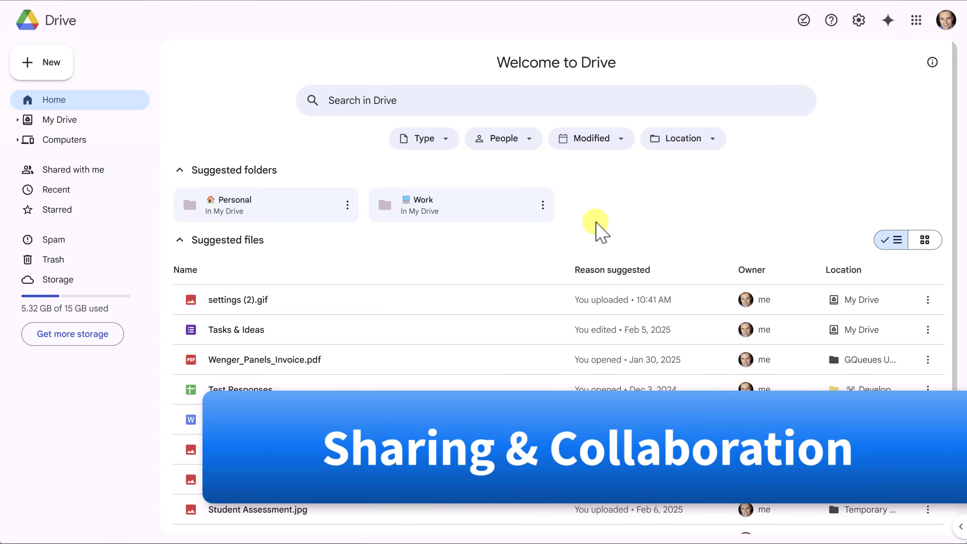
Bring up the Share options for Webinar Outline_Master Google Drive_Feb 2025.docx
right_click(329, 421)
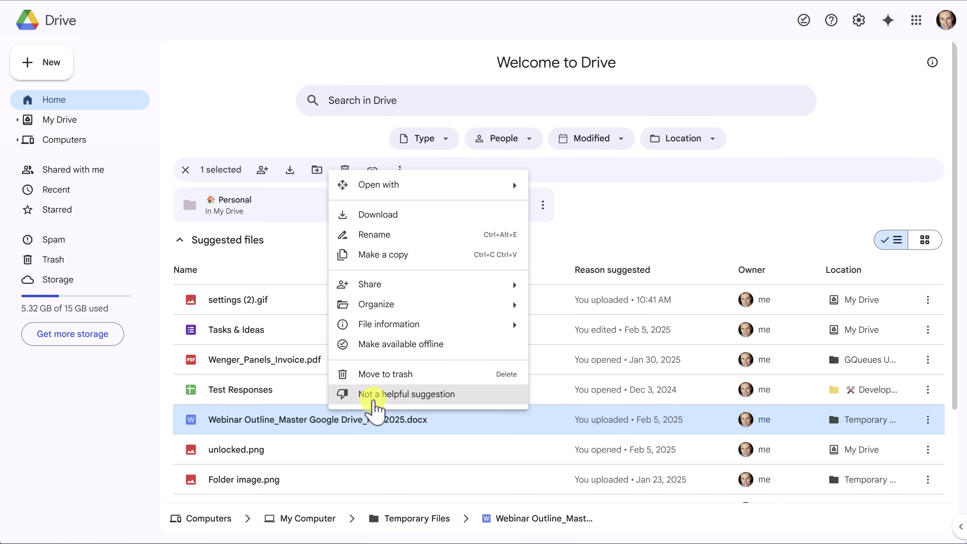
mouse_move(453, 292)
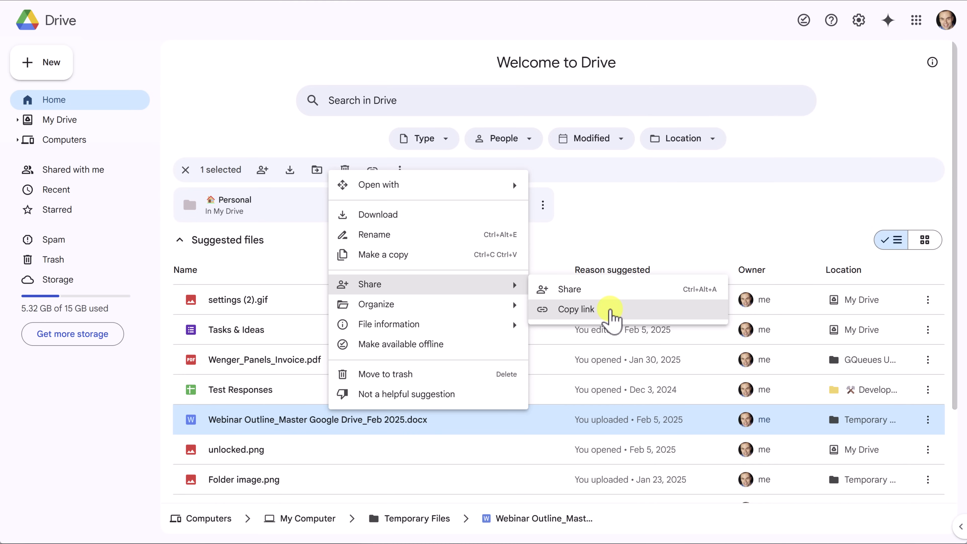
Add the suggested contact to the Webinar Outline share dialog and show the Editor role options
left_click(608, 290)
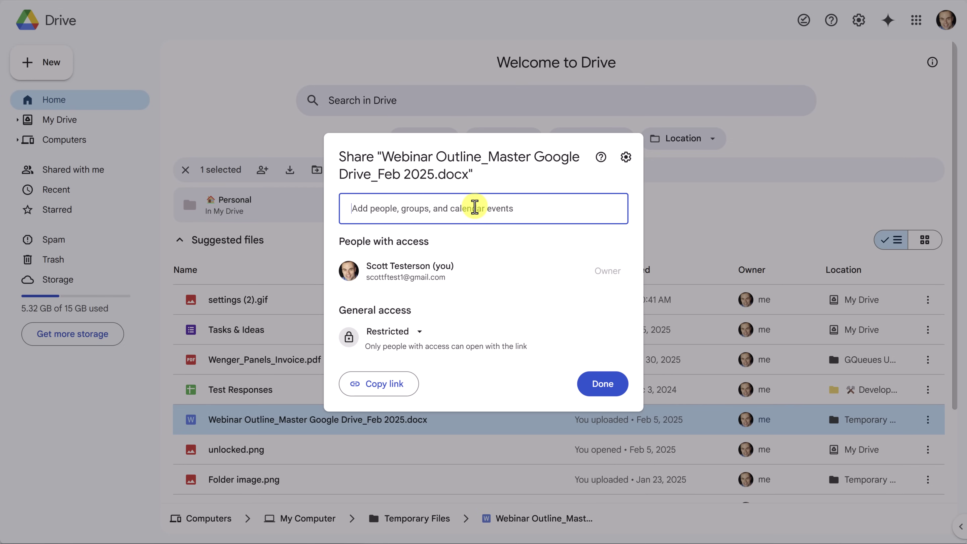
left_click(405, 210)
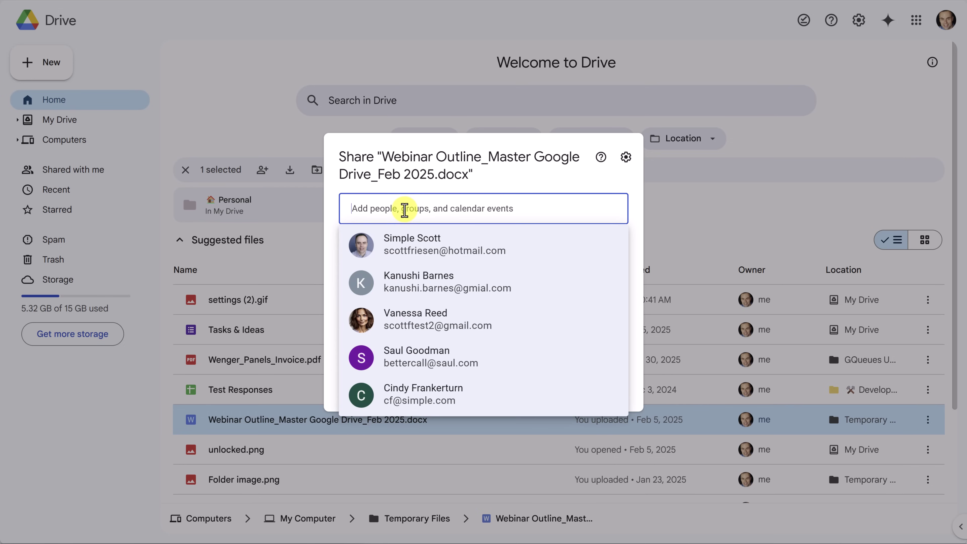
left_click(419, 251)
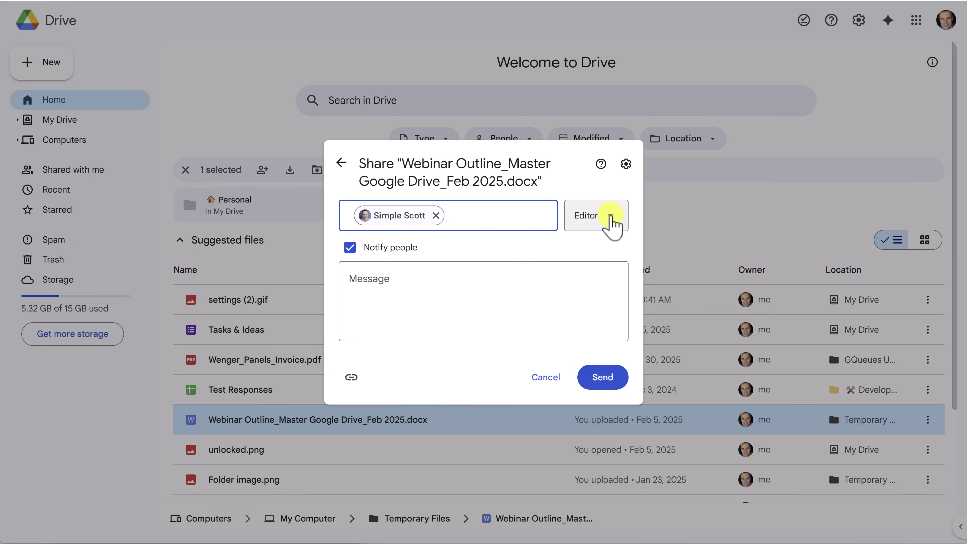
left_click(611, 215)
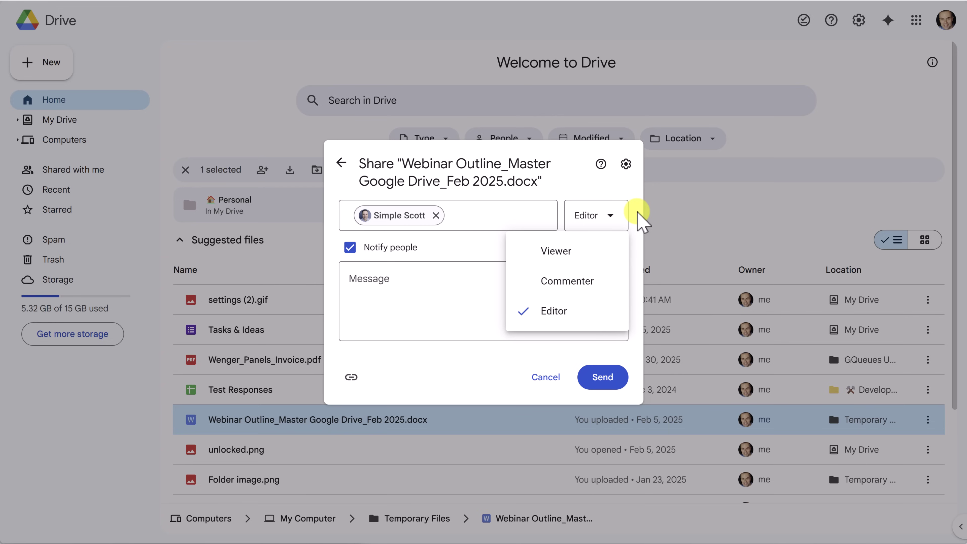
Keep Editor access with Notify people on and send the Webinar Outline invitation
left_click(641, 221)
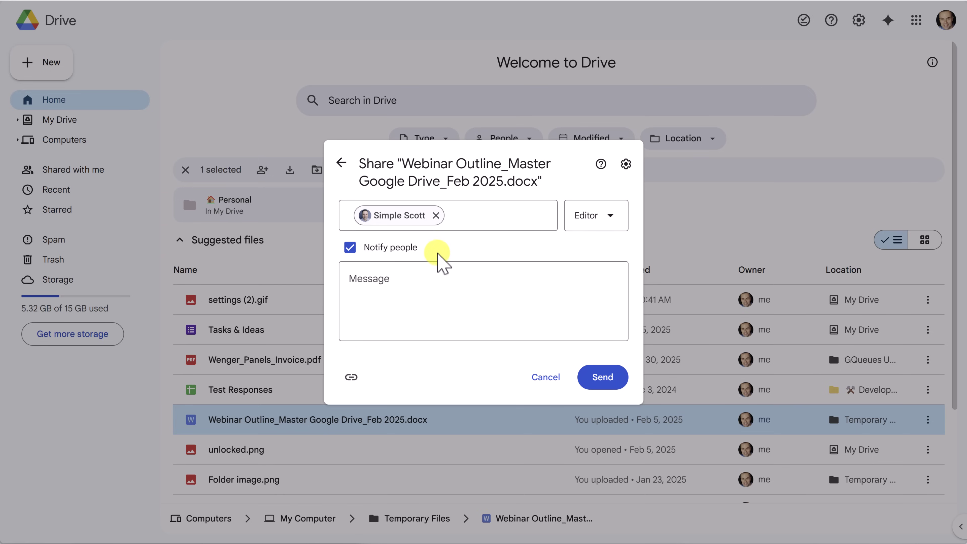
left_click(383, 277)
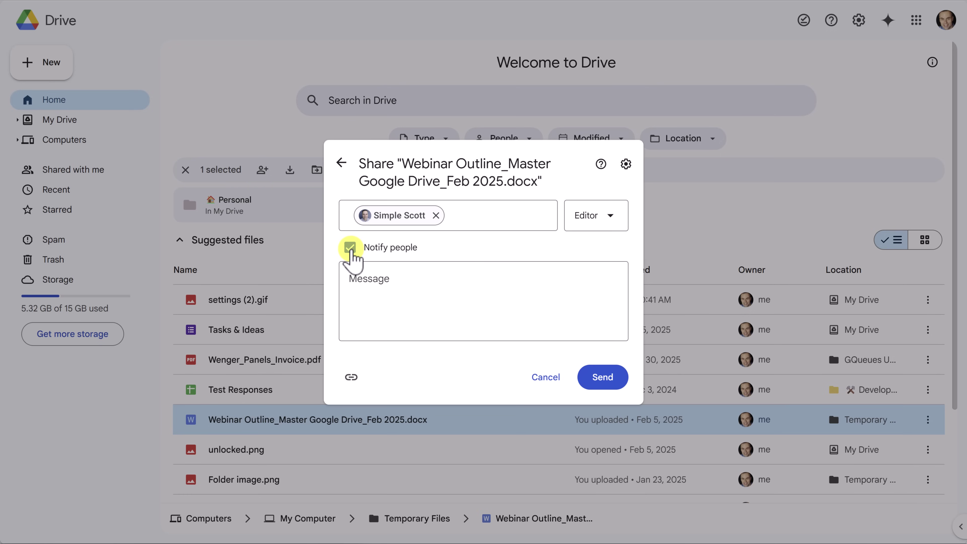
left_click(350, 248)
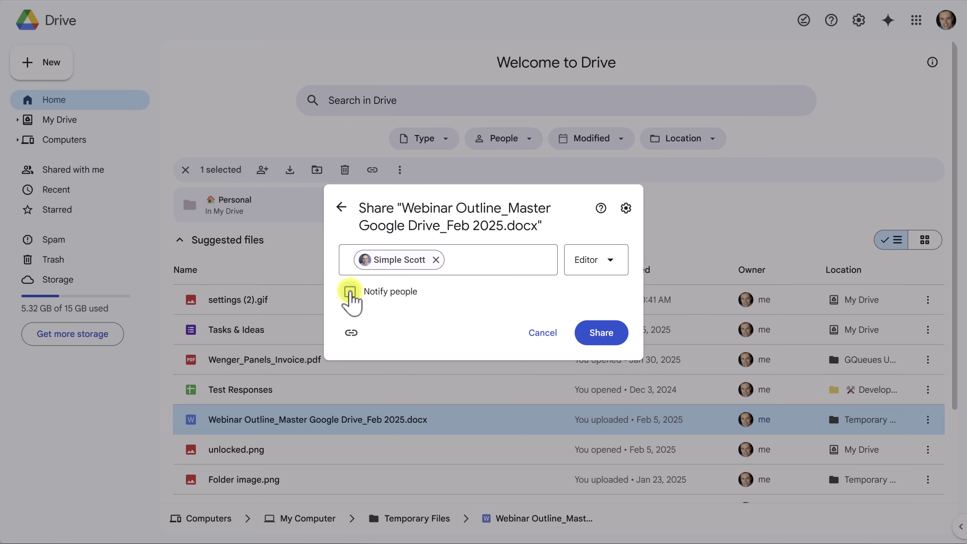
left_click(349, 292)
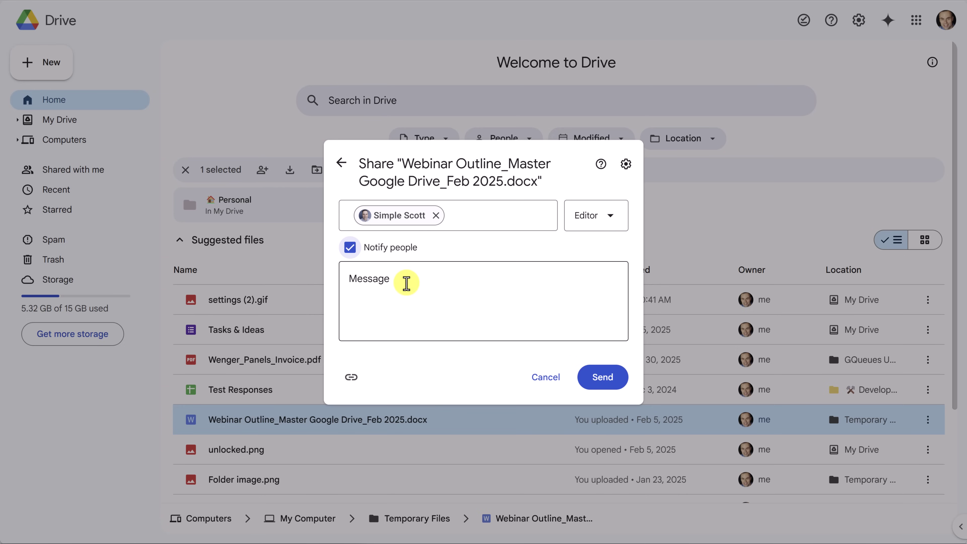
left_click(380, 281)
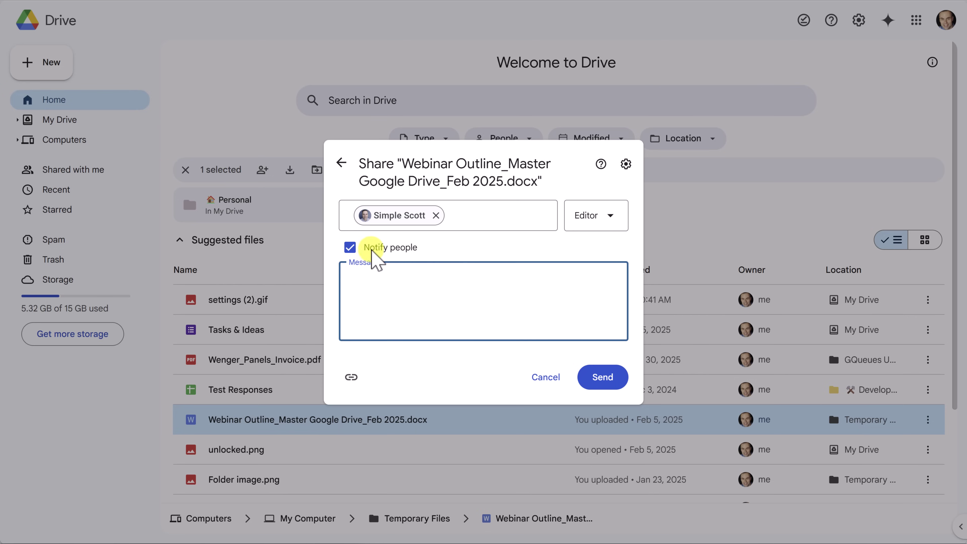
left_click(449, 257)
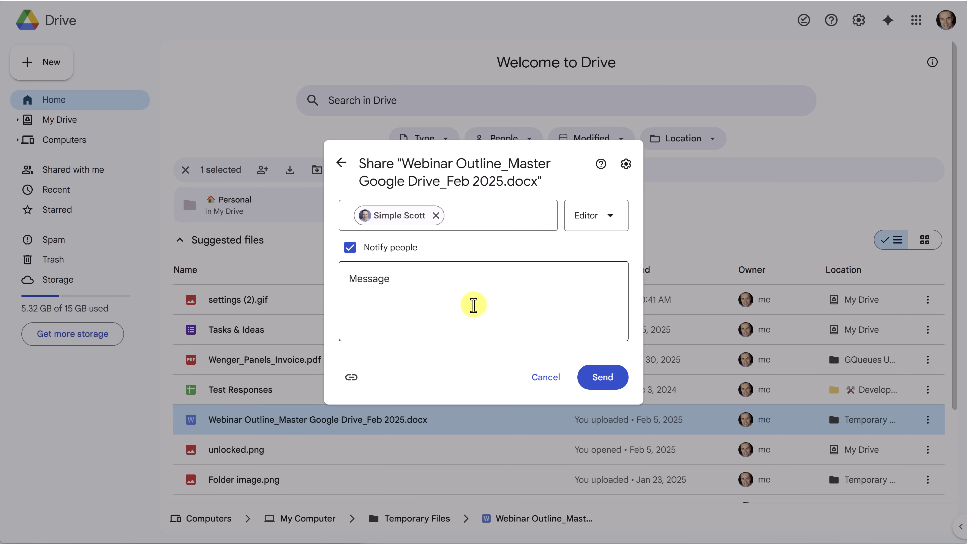
left_click(603, 378)
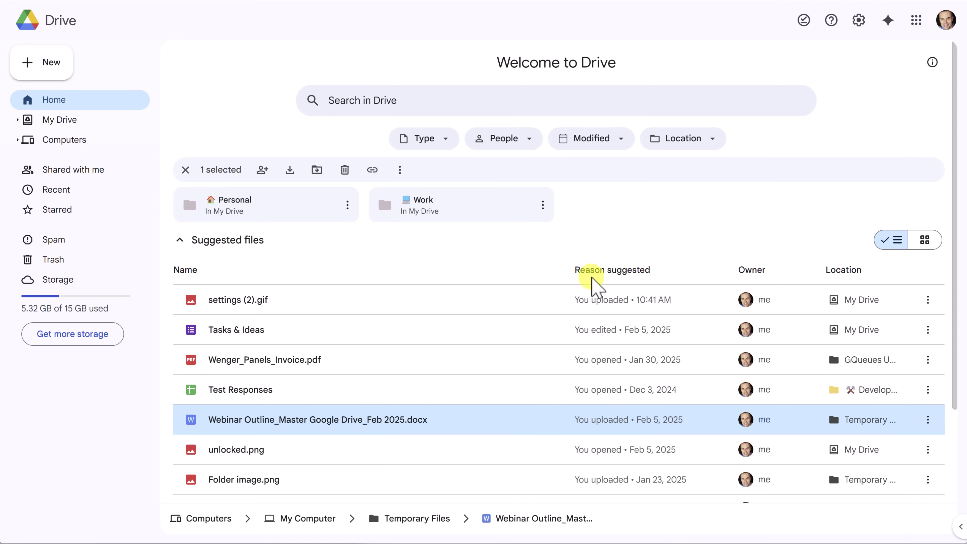
Reopen Webinar Outline's sharing and confirm the collaborator still has Editor access
right_click(295, 427)
mouse_move(380, 294)
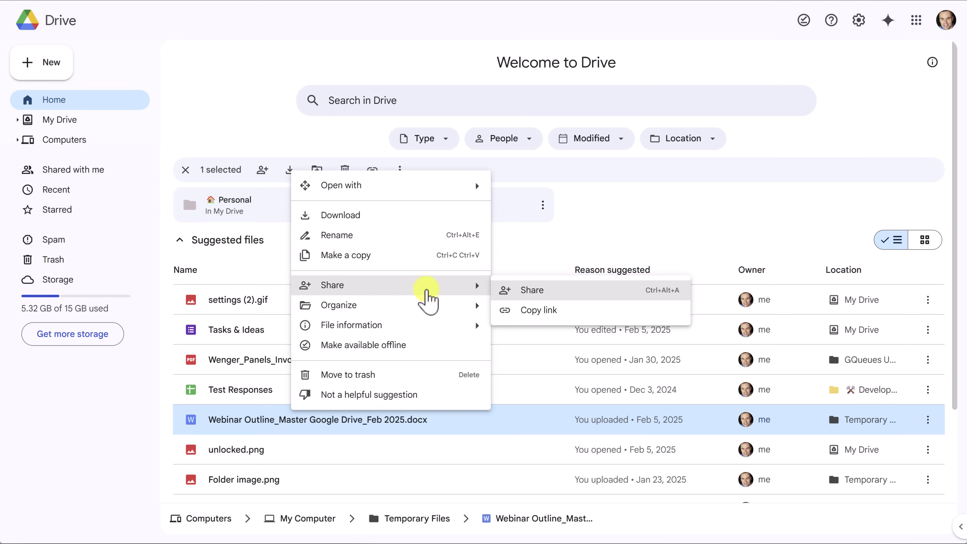
left_click(578, 293)
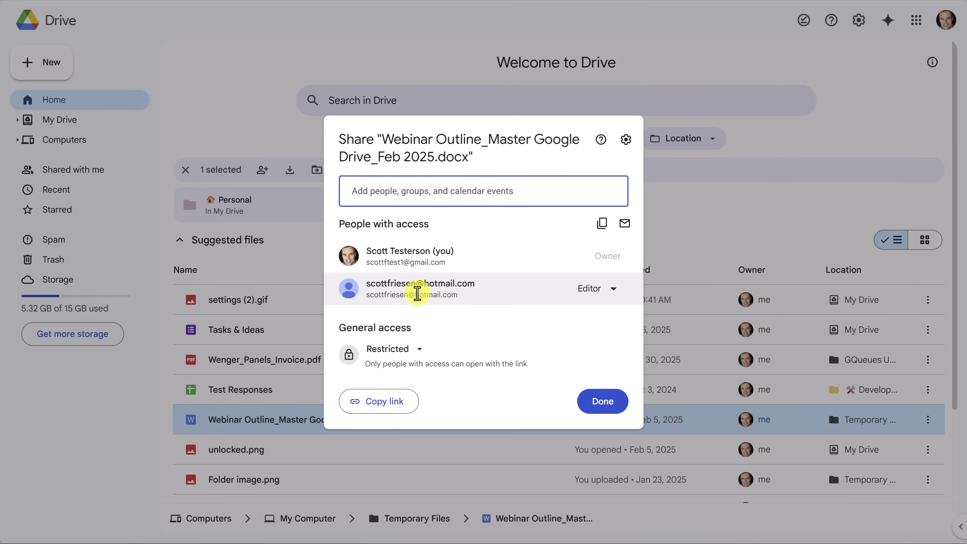
mouse_move(432, 290)
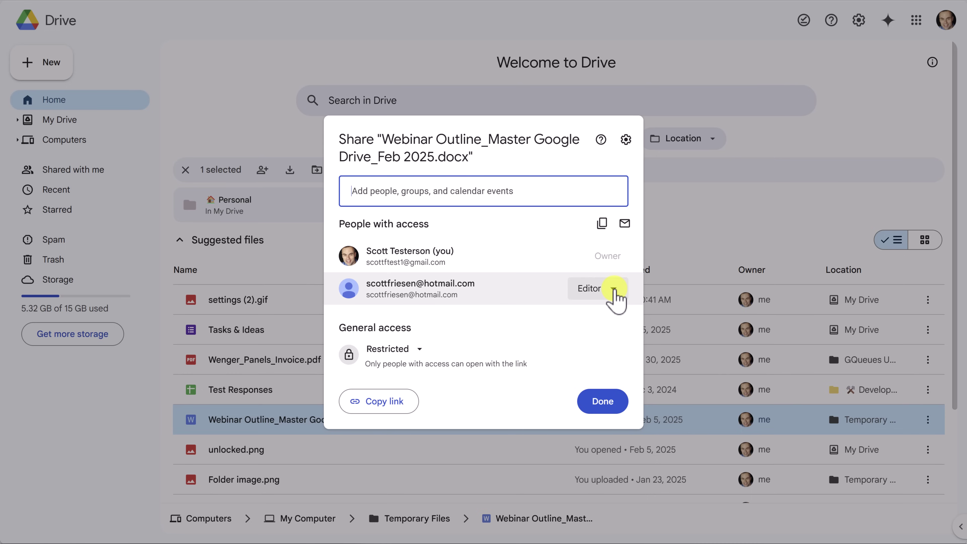
left_click(613, 289)
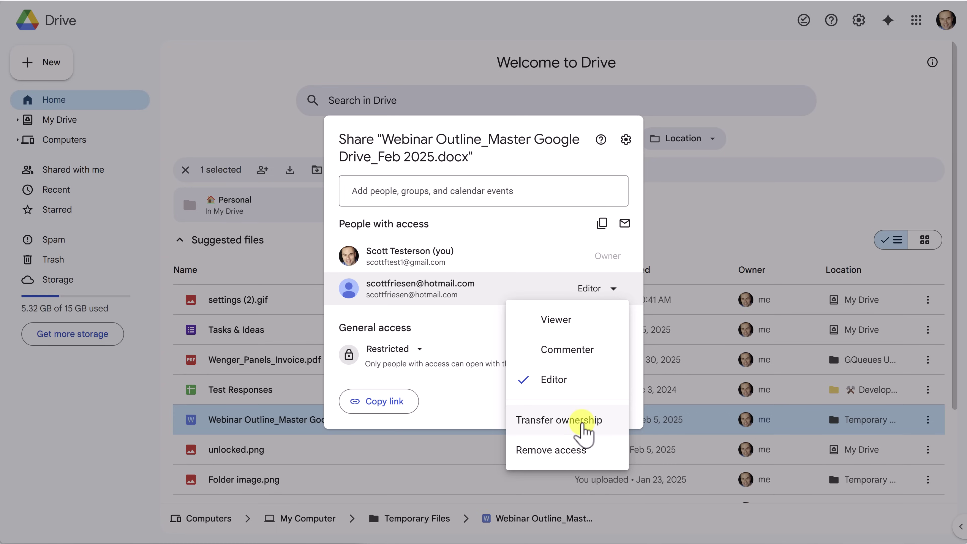
left_click(437, 318)
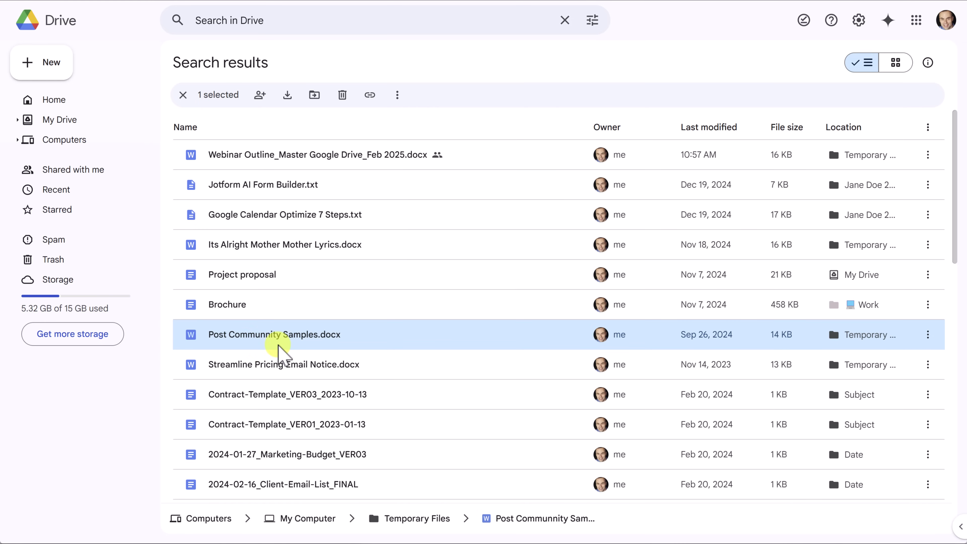
Show the File information options for Post Communnity Samples.docx
right_click(364, 332)
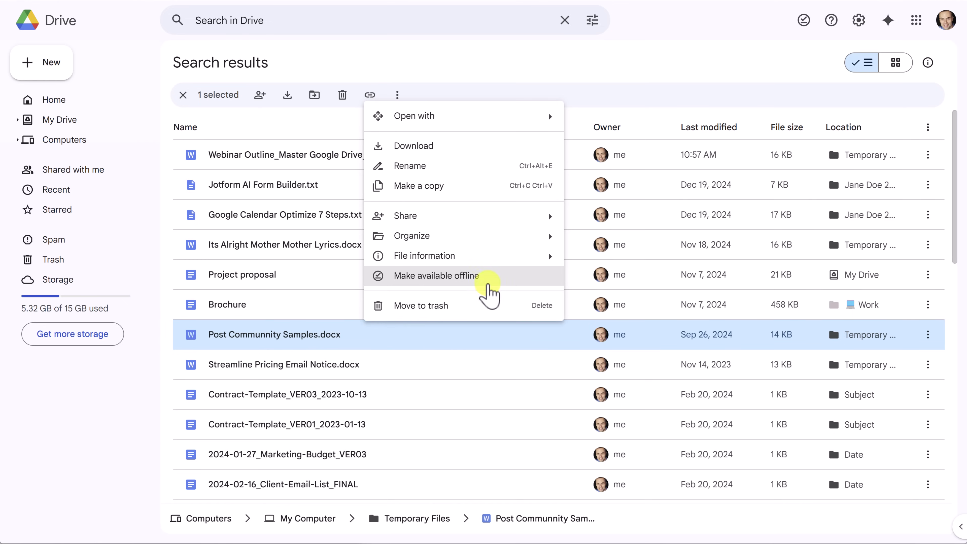
mouse_move(490, 257)
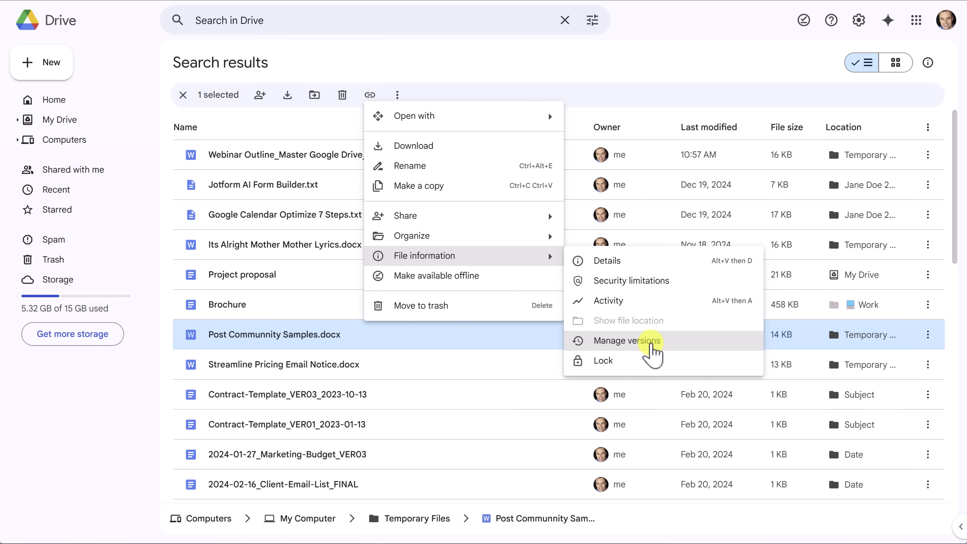
Open Manage versions for Post Communnity Samples.docx
left_click(651, 345)
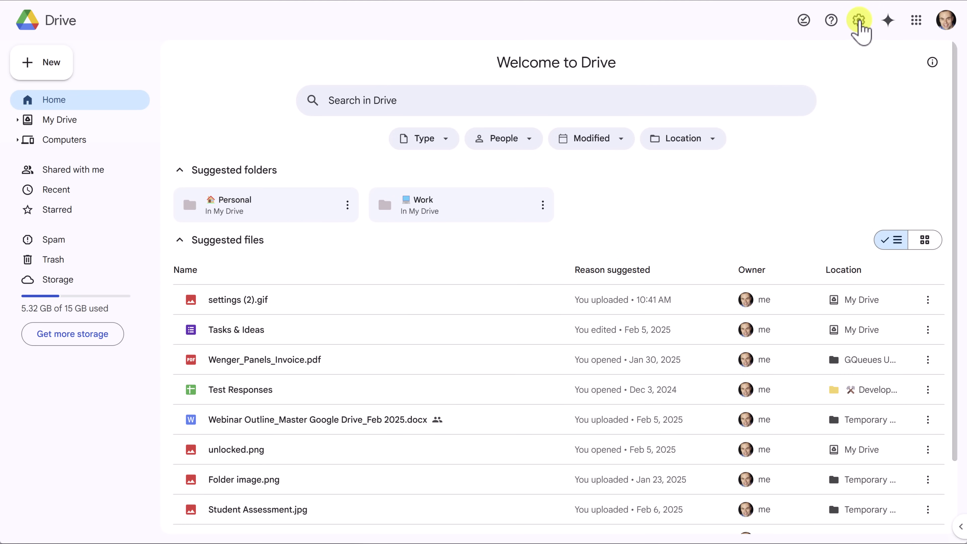
left_click(859, 21)
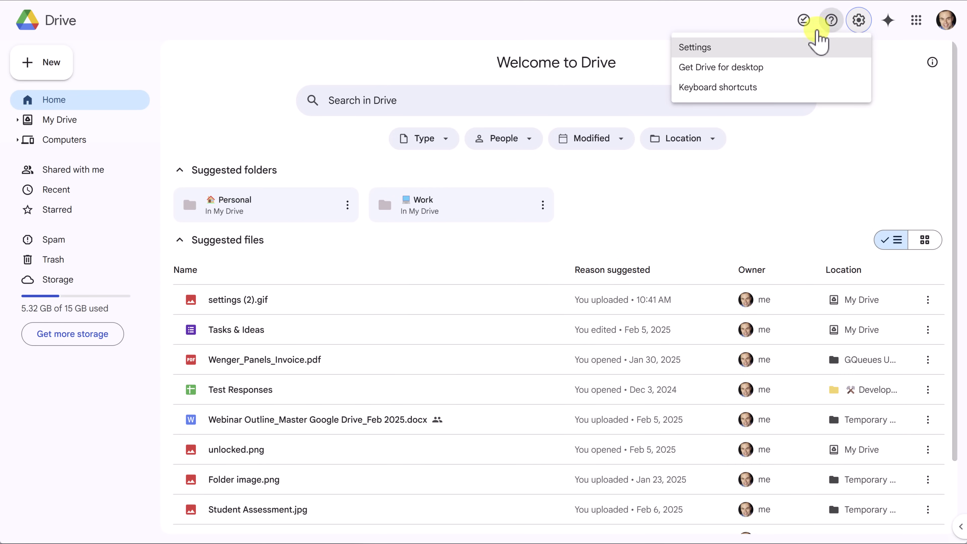
left_click(915, 145)
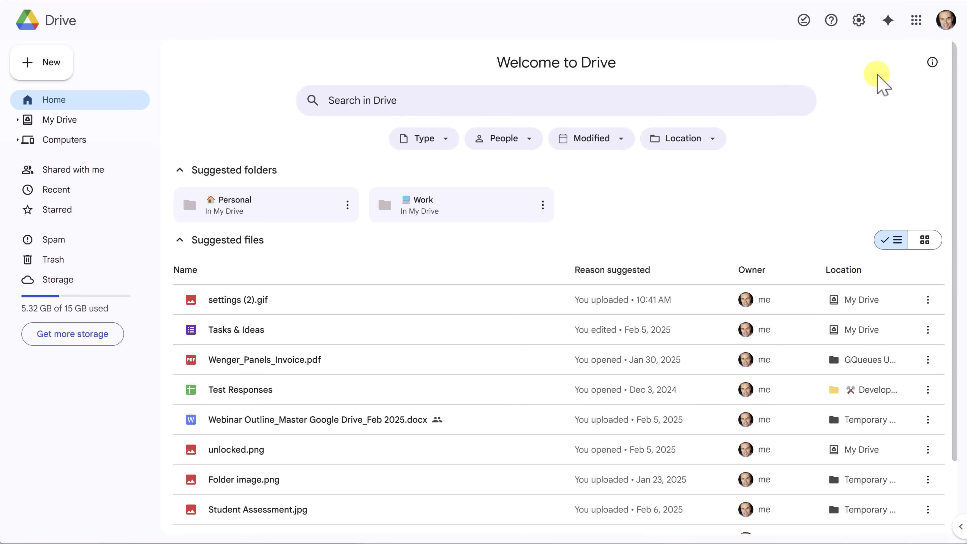
left_click(860, 24)
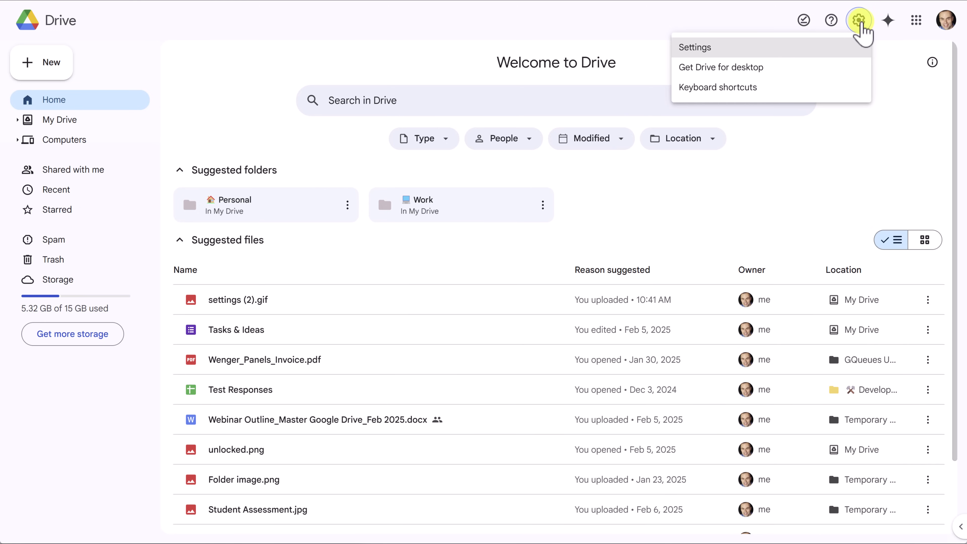
left_click(721, 49)
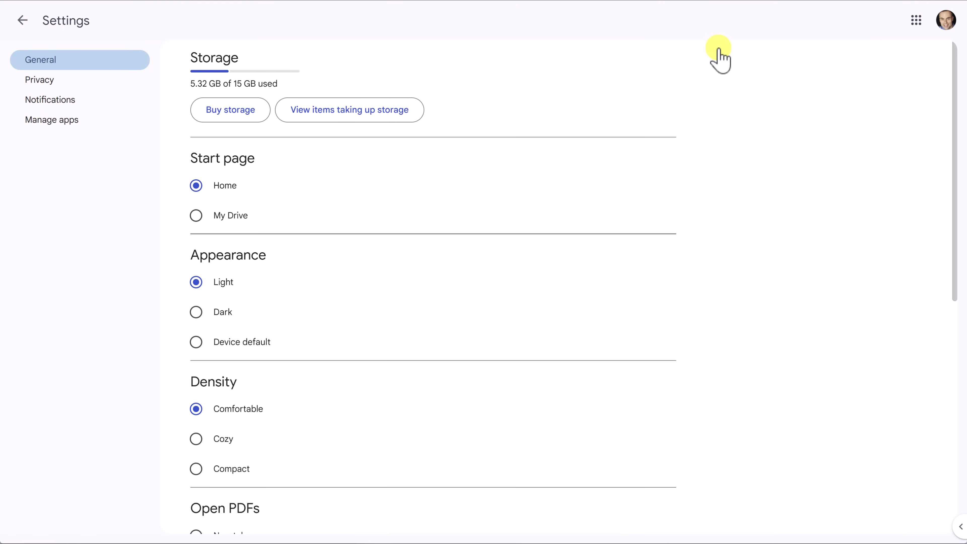
scroll(761, 213, "down", 10)
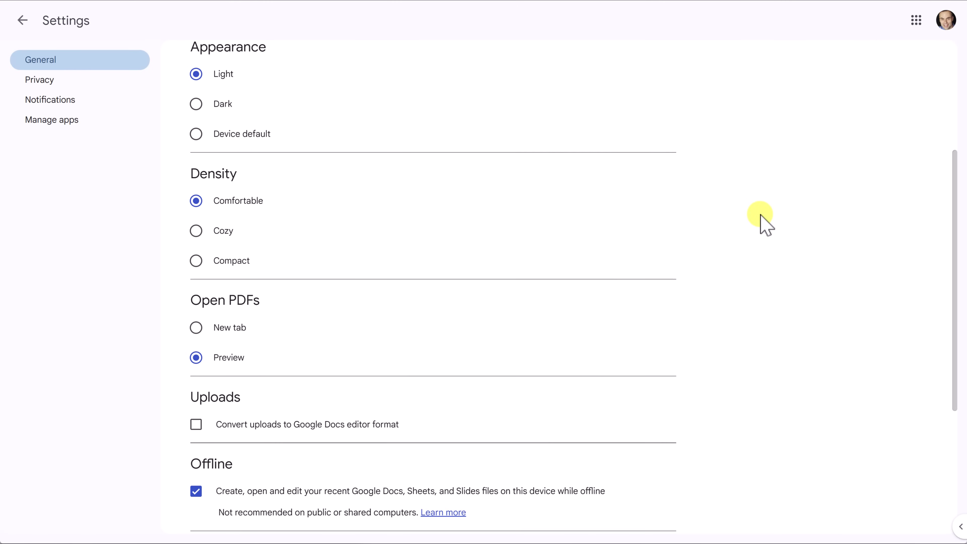
scroll(762, 218, "down", 1)
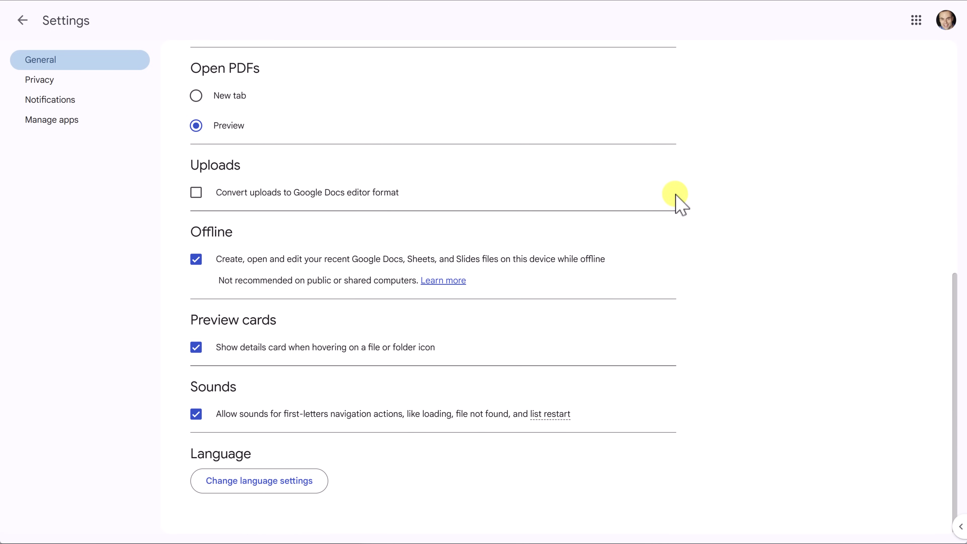